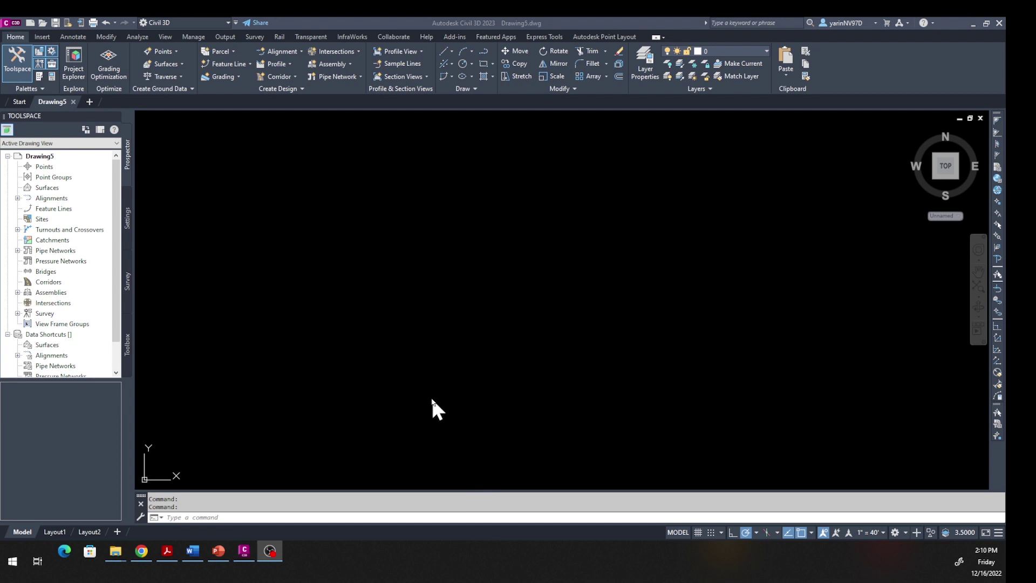
Step: Open the Create Points toolbar via Home > Points > Point Creation Tools
click(16, 39)
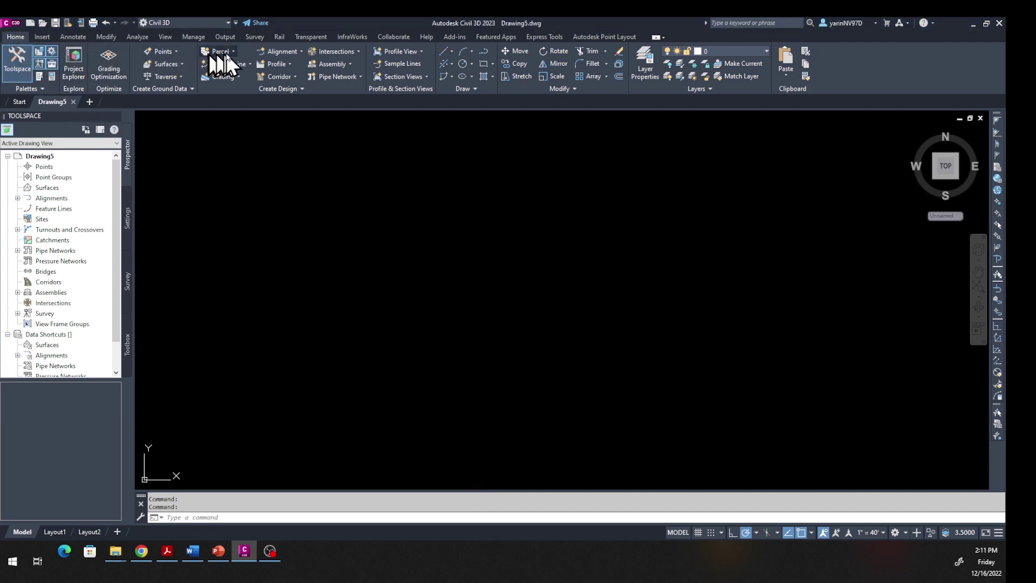
click(176, 50)
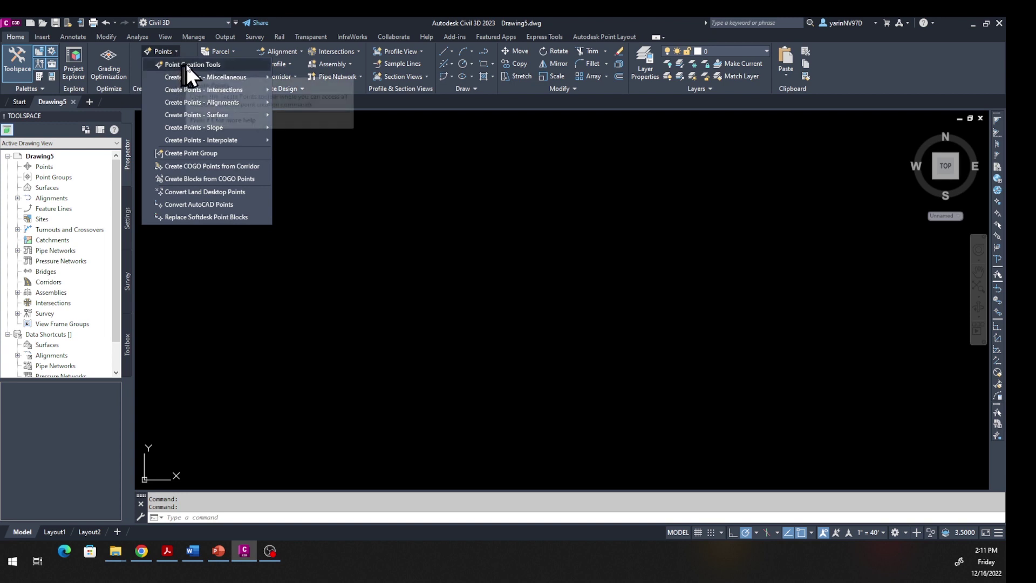
click(186, 64)
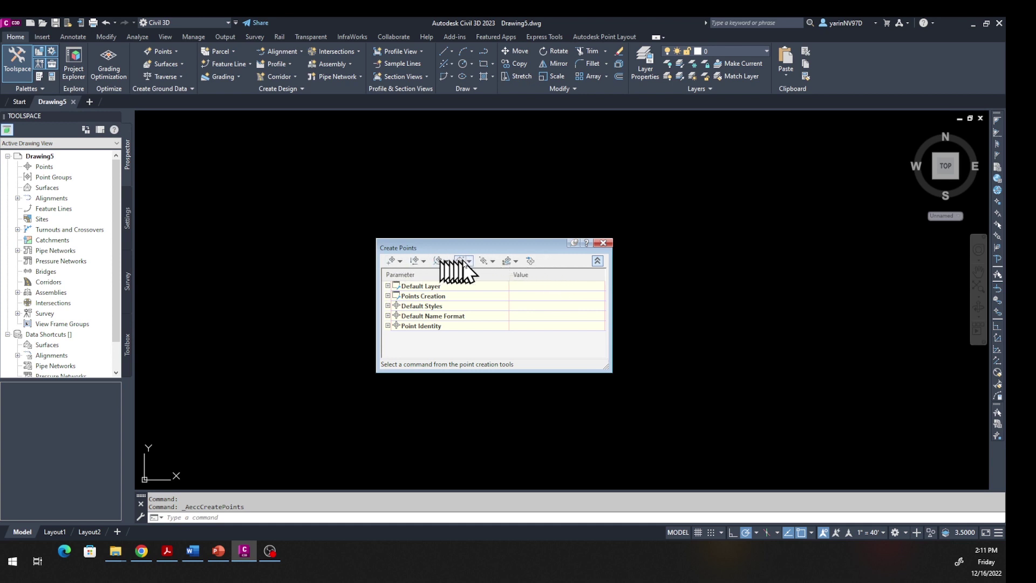
Step: Start Import Points and pick the CIVE 2300 Point Data new file as the source
click(529, 261)
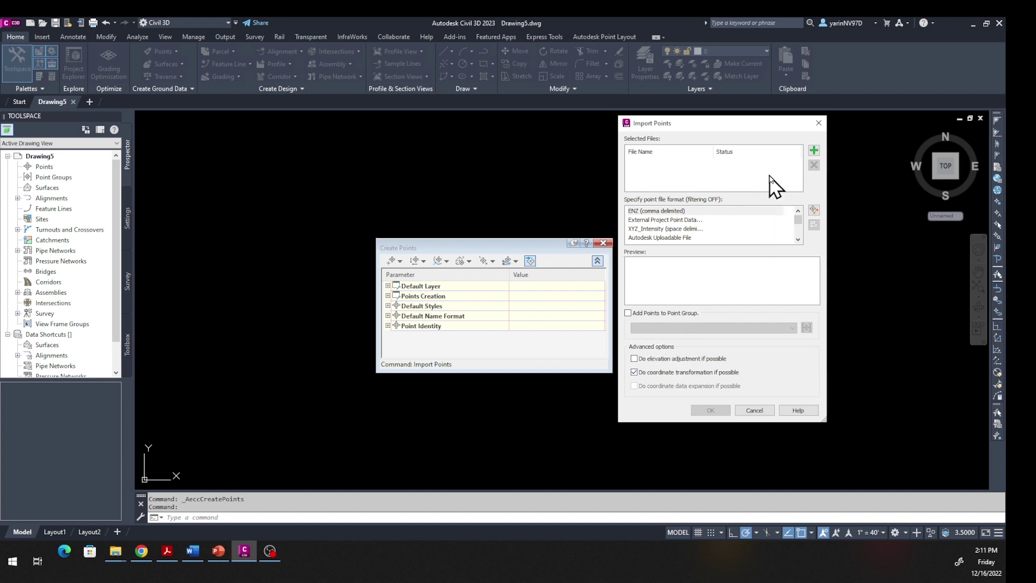
click(814, 151)
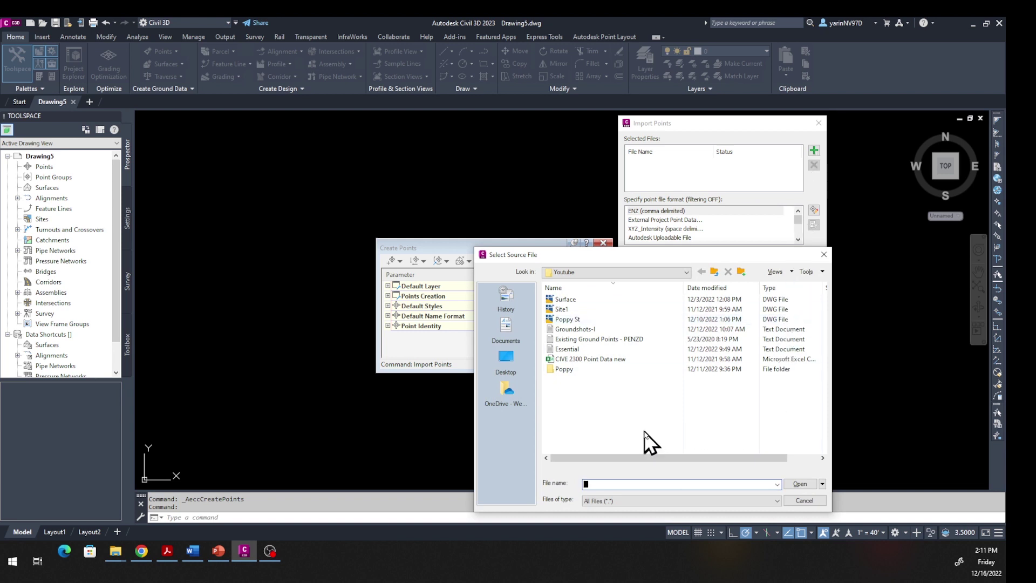
click(595, 360)
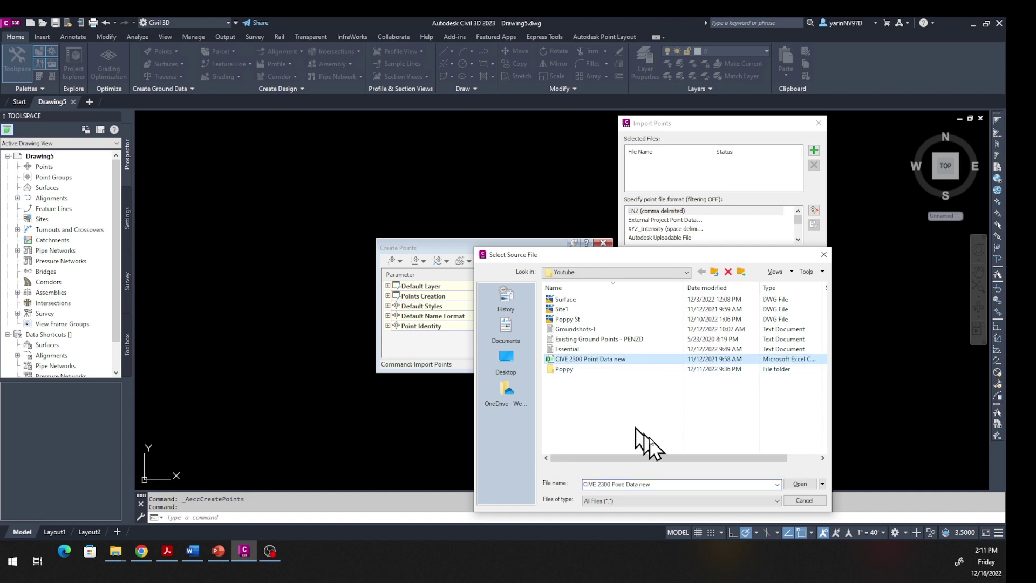
Step: Open CIVE 2300 Point Data new and set its format to PNEZD (comma delimited)
click(799, 484)
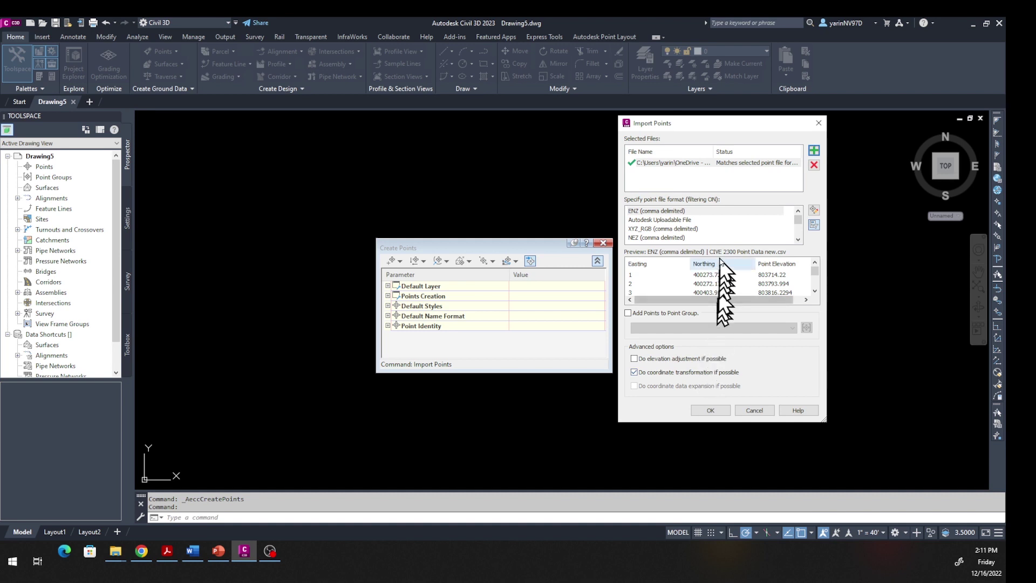
click(798, 241)
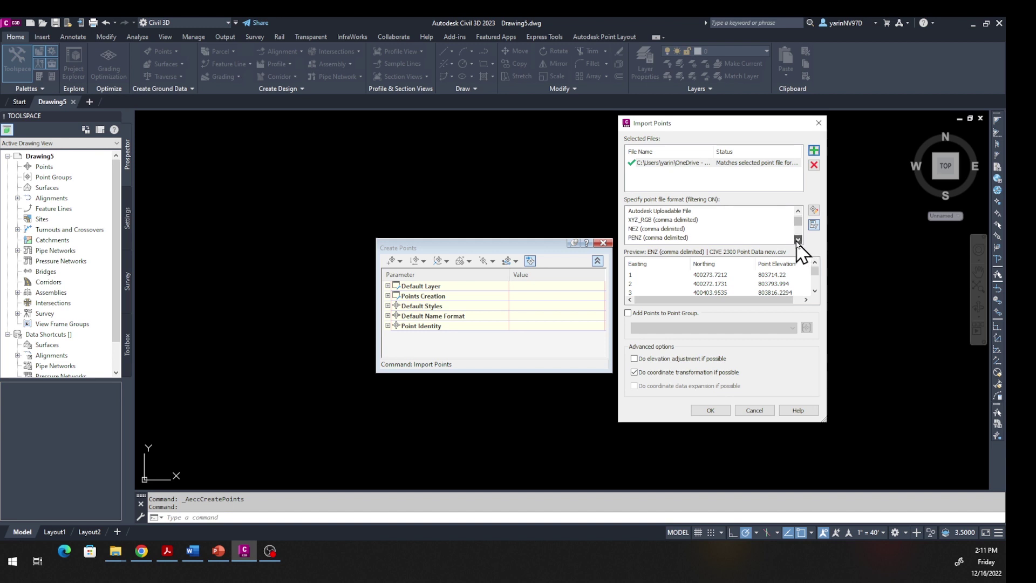
click(798, 240)
click(797, 241)
click(798, 241)
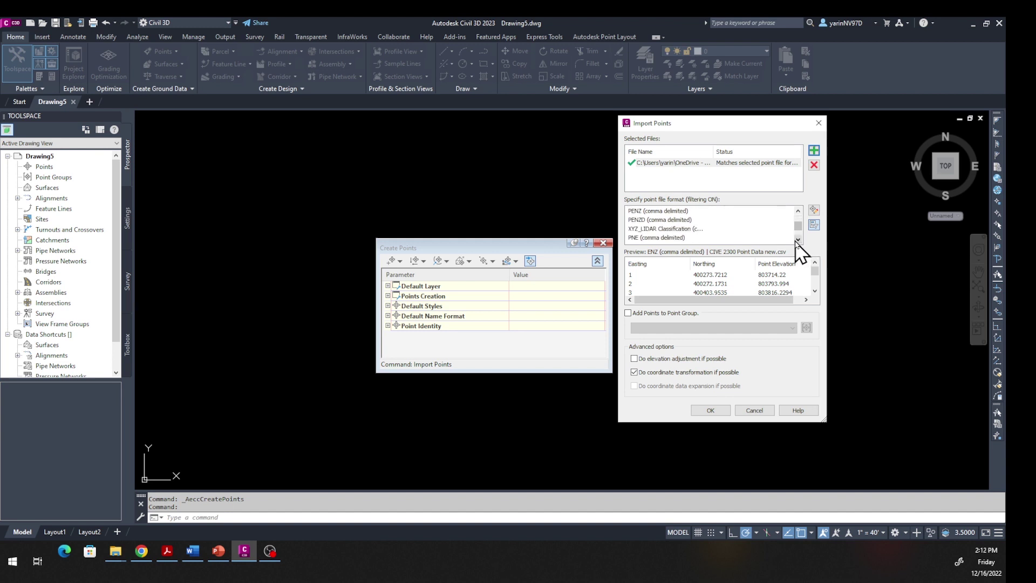
click(798, 241)
click(798, 241)
click(798, 241)
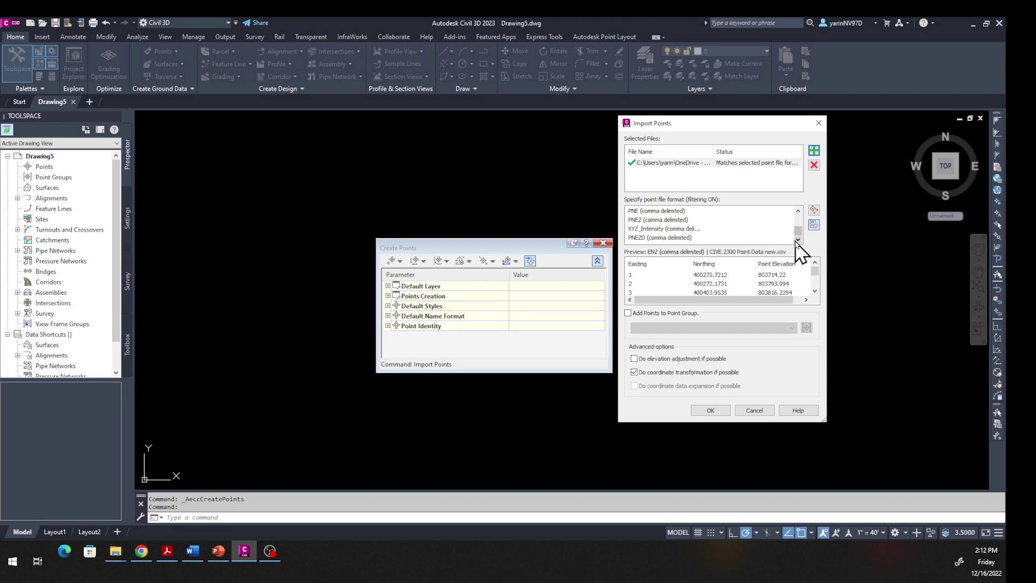
click(641, 239)
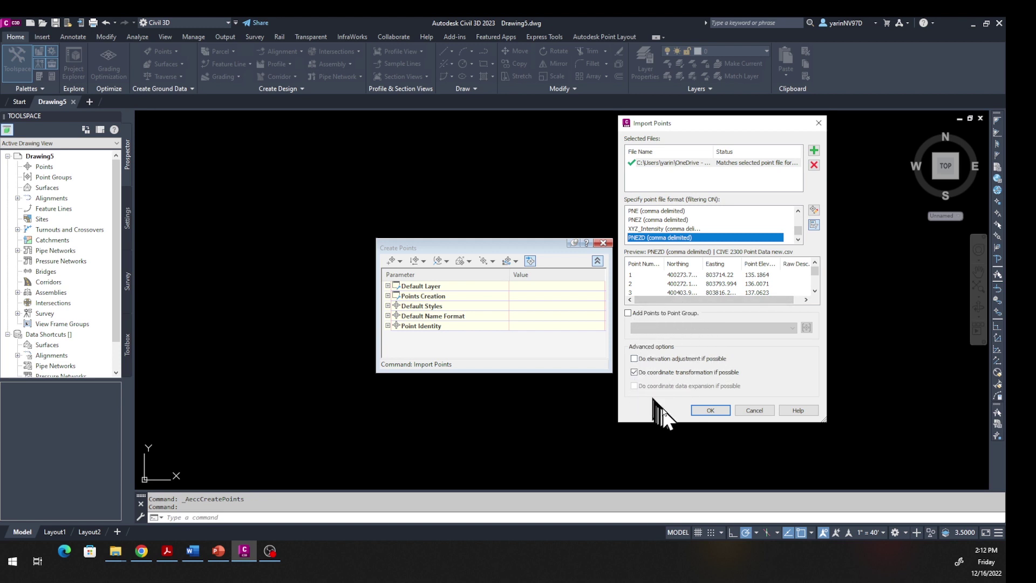
Step: Import the points, close the Create Points toolbar, and zoom extents to the point cloud
click(696, 410)
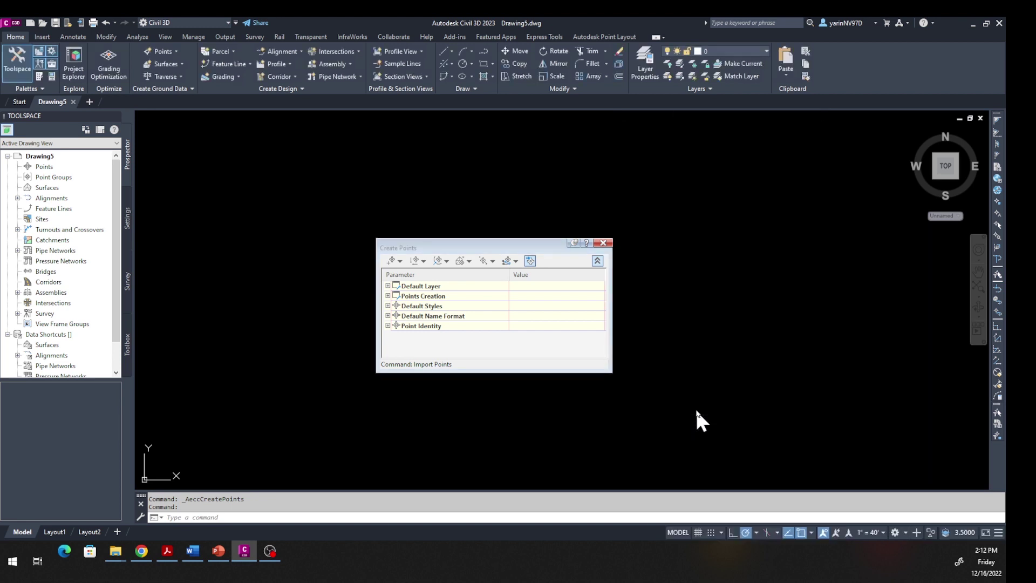
click(603, 242)
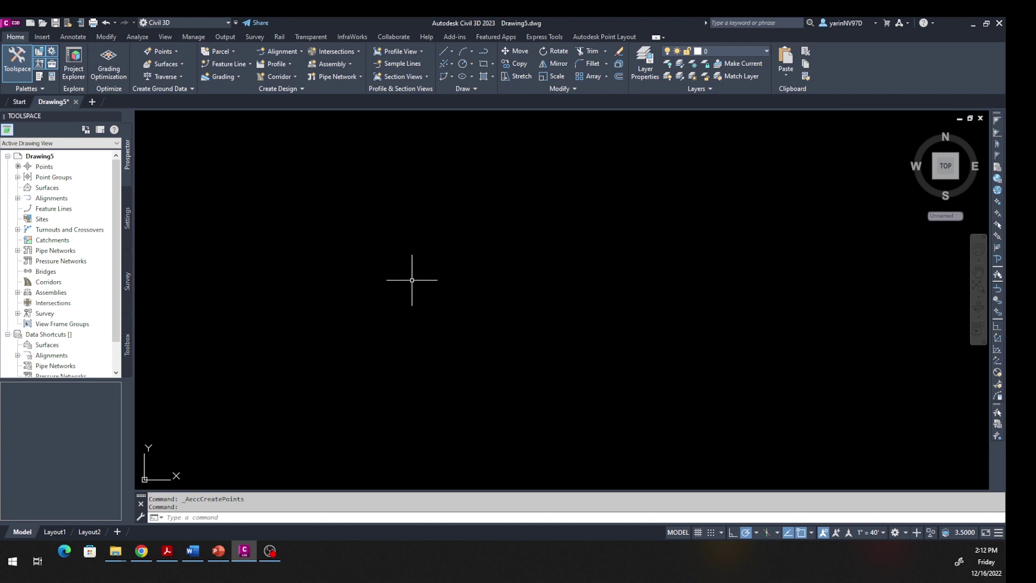
click(982, 289)
scroll(781, 302, down, 2)
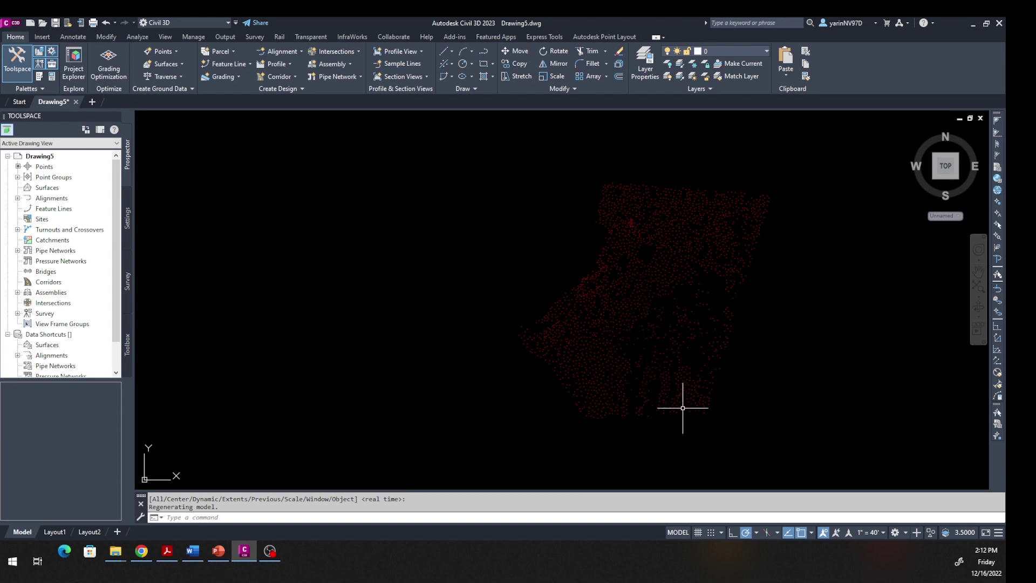
mouse_move(682, 409)
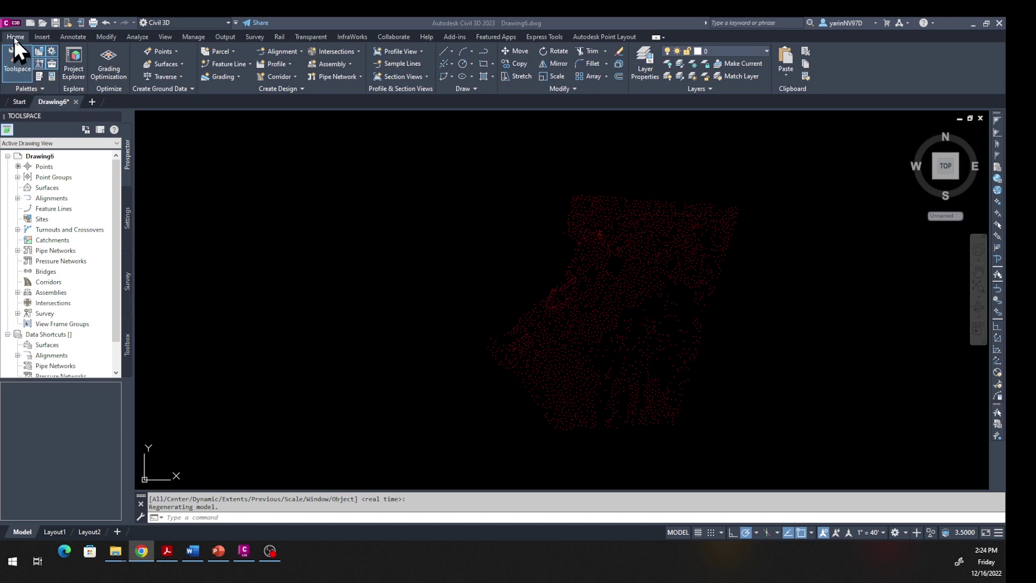
Step: Open the Create Surface dialog from the Surfaces menu, keeping TIN surface as the type
click(179, 60)
click(181, 63)
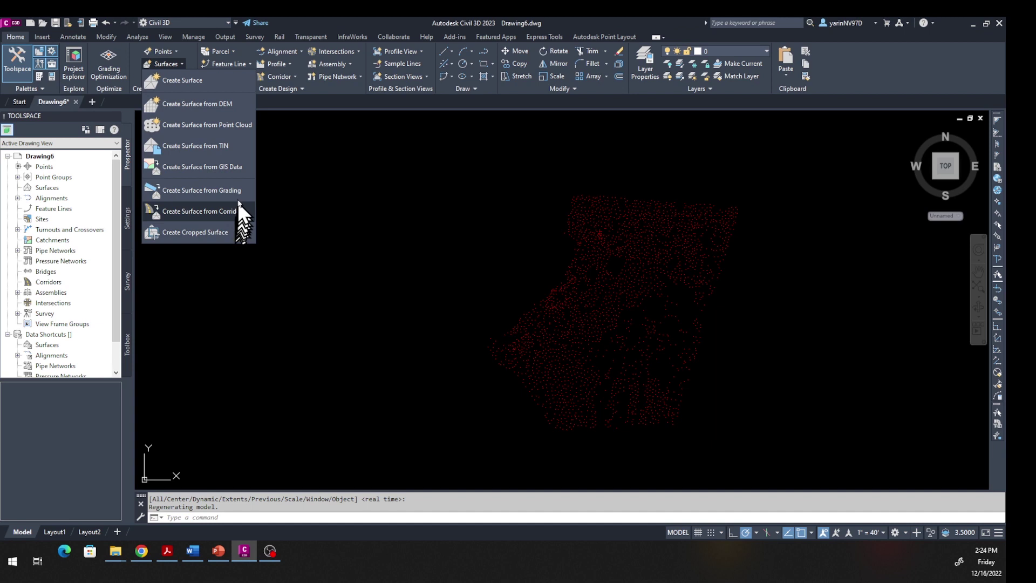
click(183, 80)
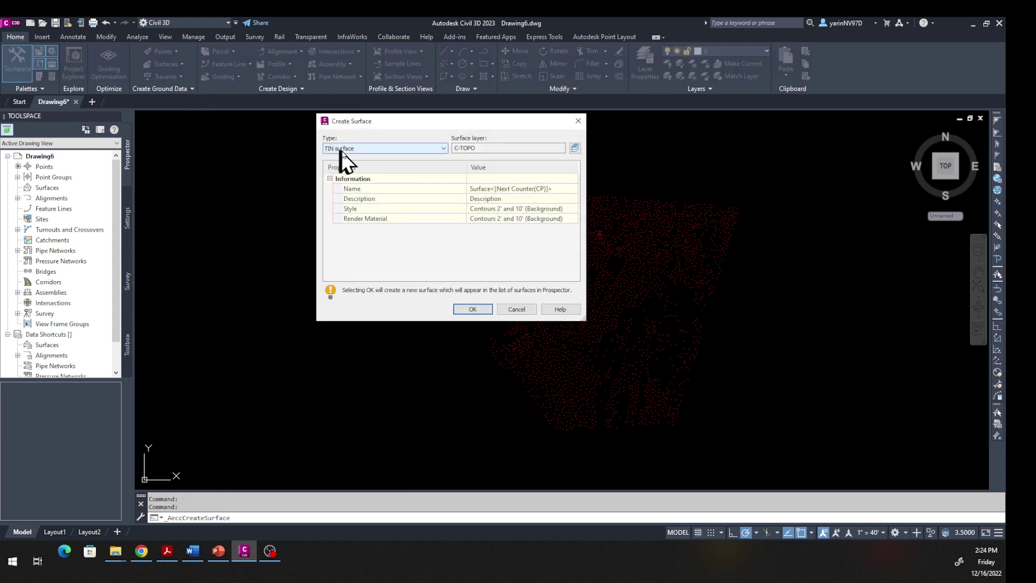
click(442, 151)
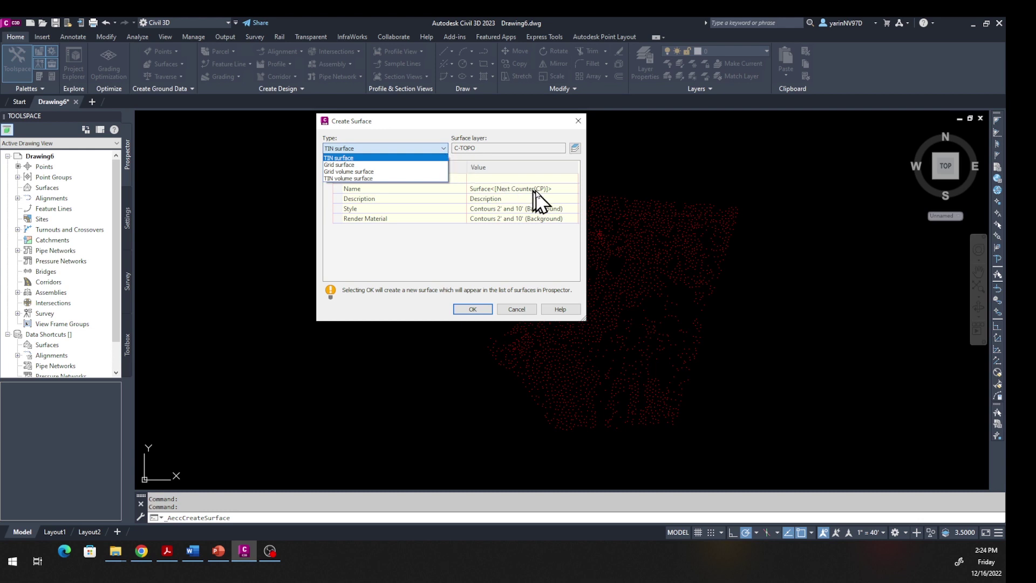
click(414, 151)
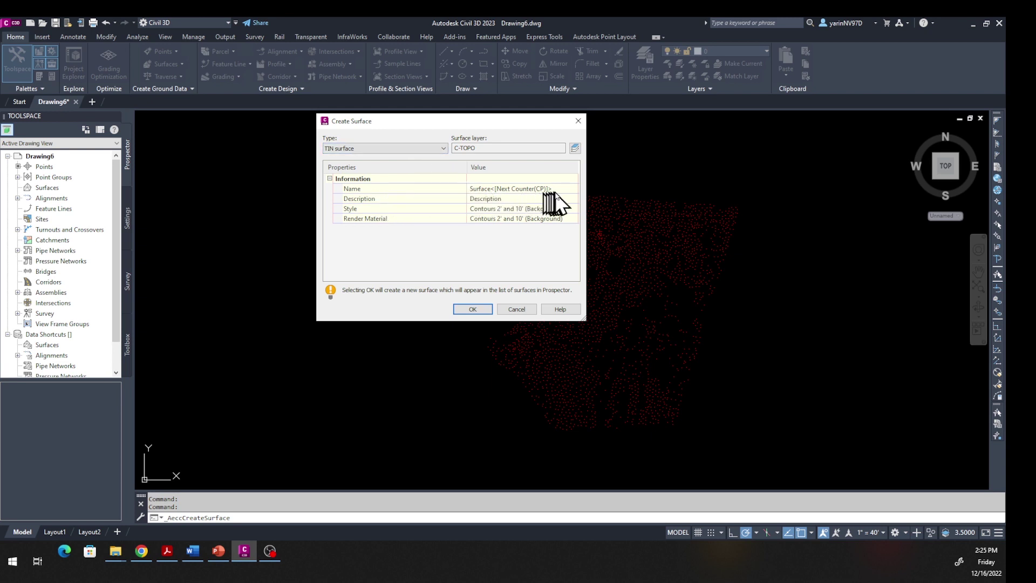
Step: Enter EG L3 as the surface name and an Existing Ground description
click(503, 188)
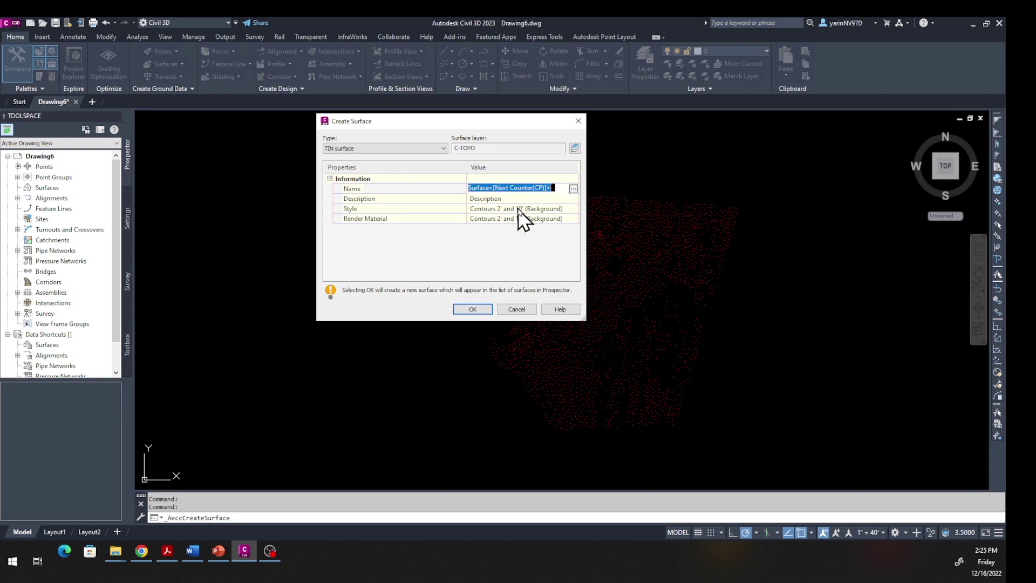
text(EG)
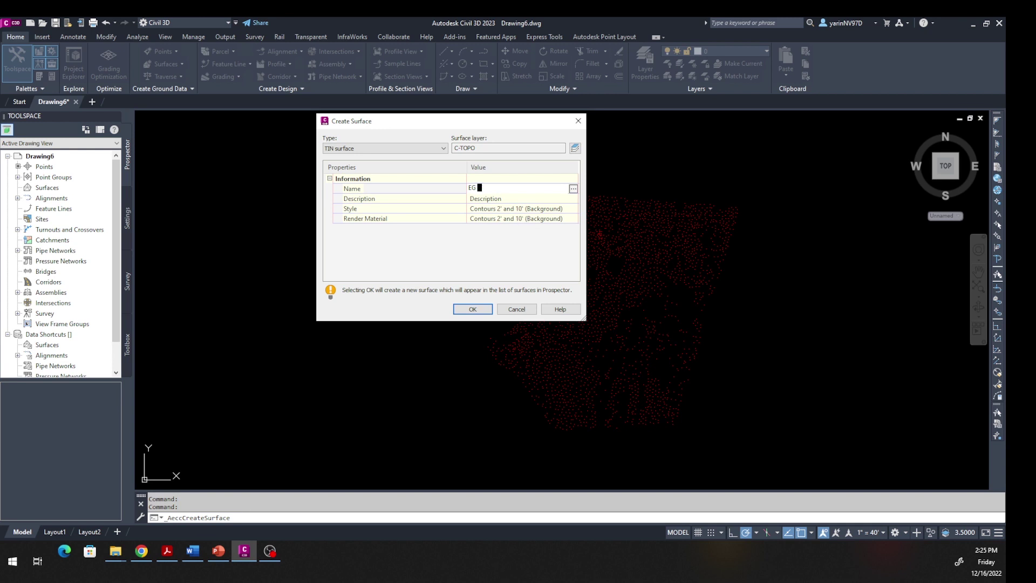
text( L3)
key(Return)
click(493, 199)
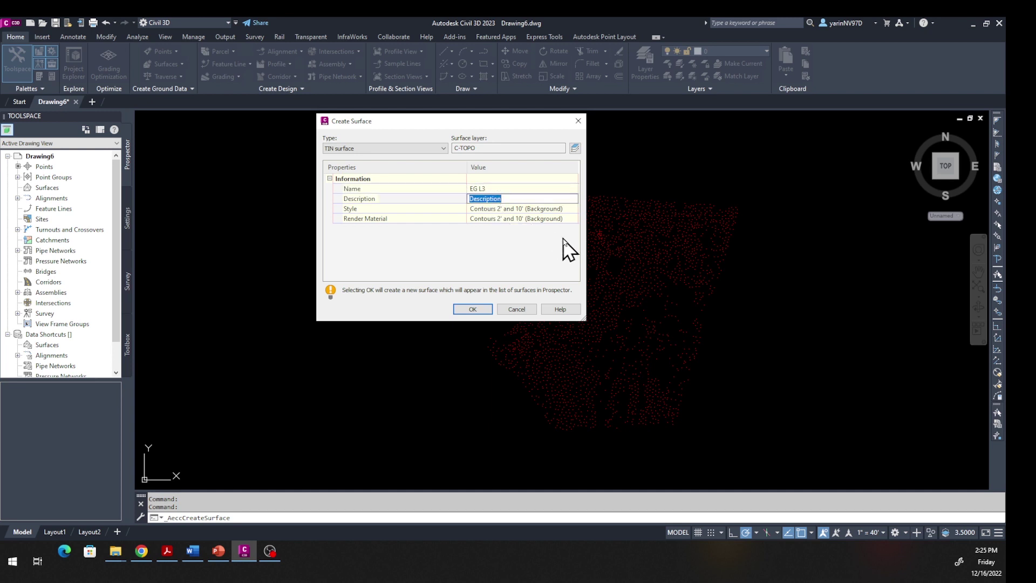
text(W)
text(xisting Gr)
text(ound L3)
click(507, 208)
click(507, 209)
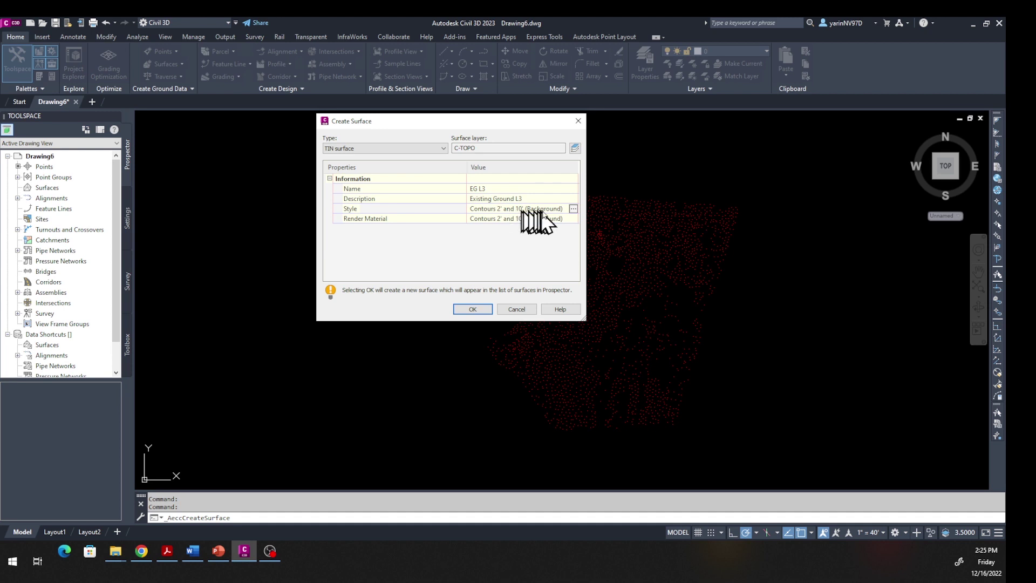
Step: Choose the Contours 2' and 10' (Background) style and create the EG L3 surface
click(573, 209)
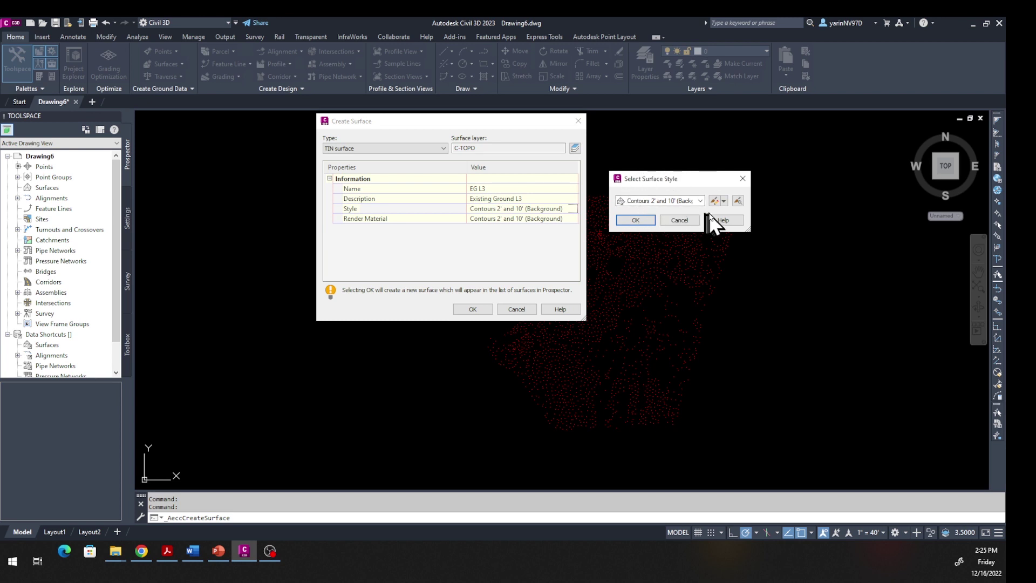
click(700, 201)
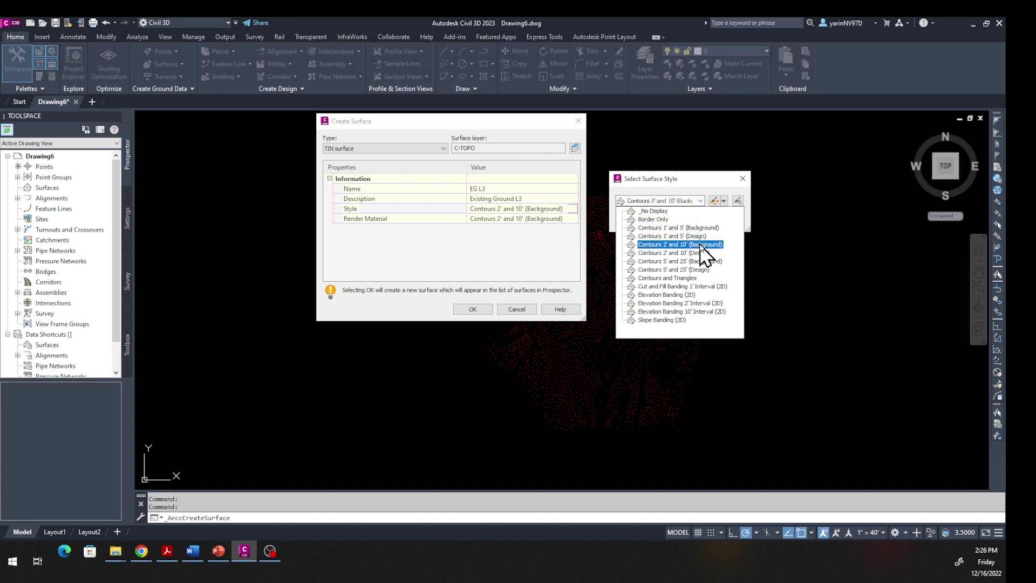
click(698, 244)
click(685, 222)
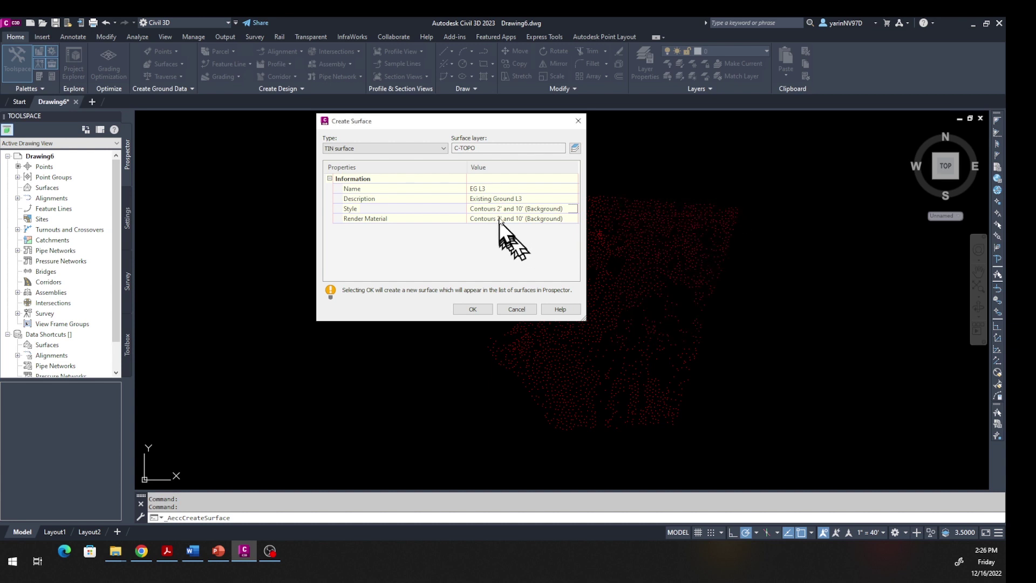
click(472, 309)
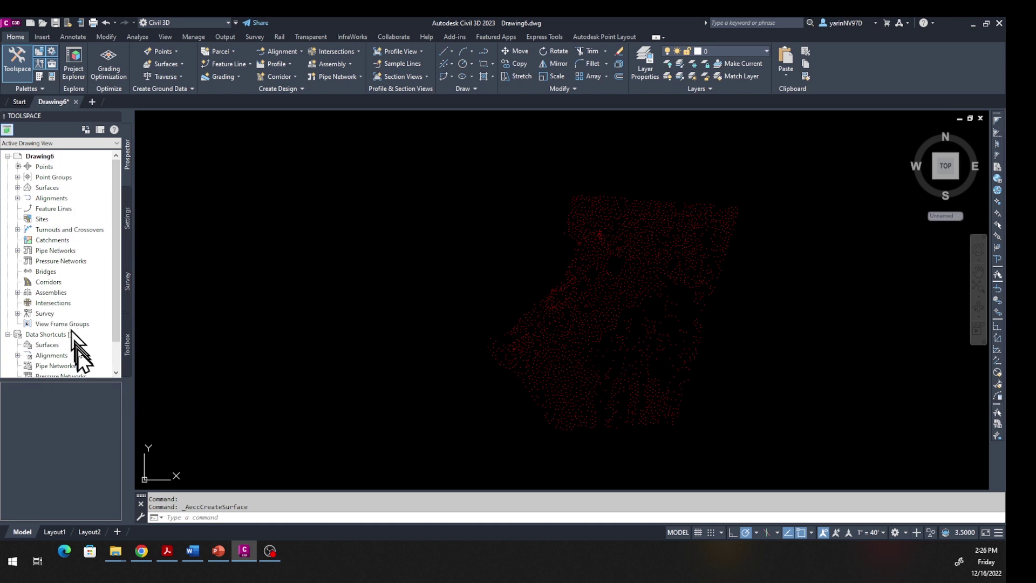
Step: In Prospector, expand Surfaces > EG L3 > Definition and select Point Groups
click(16, 60)
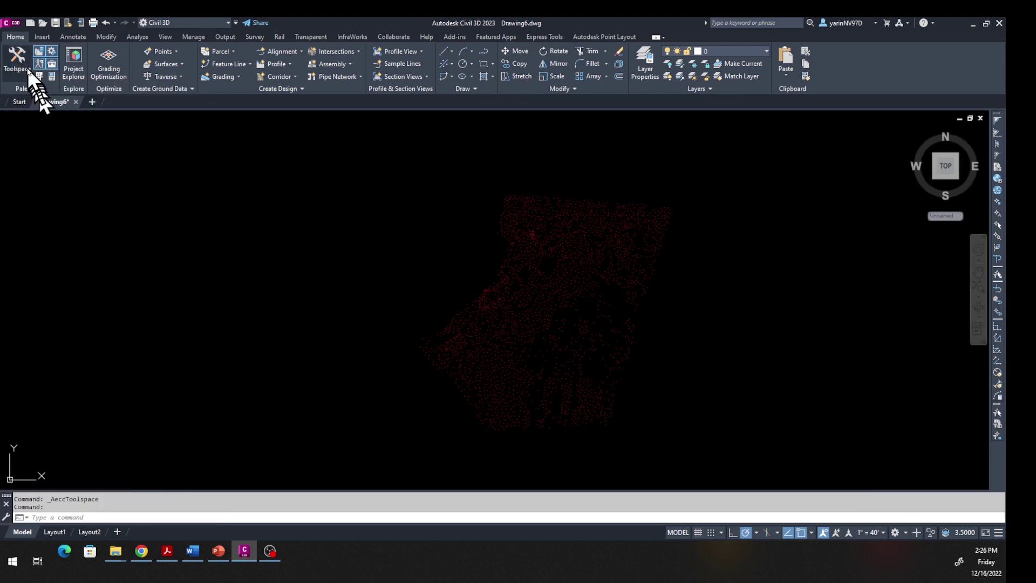
click(18, 60)
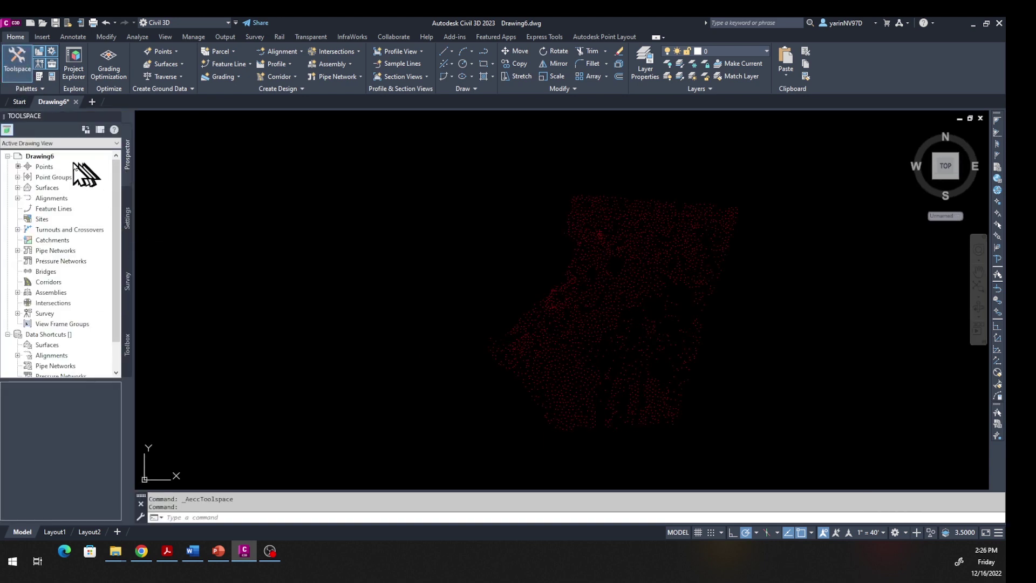
click(17, 188)
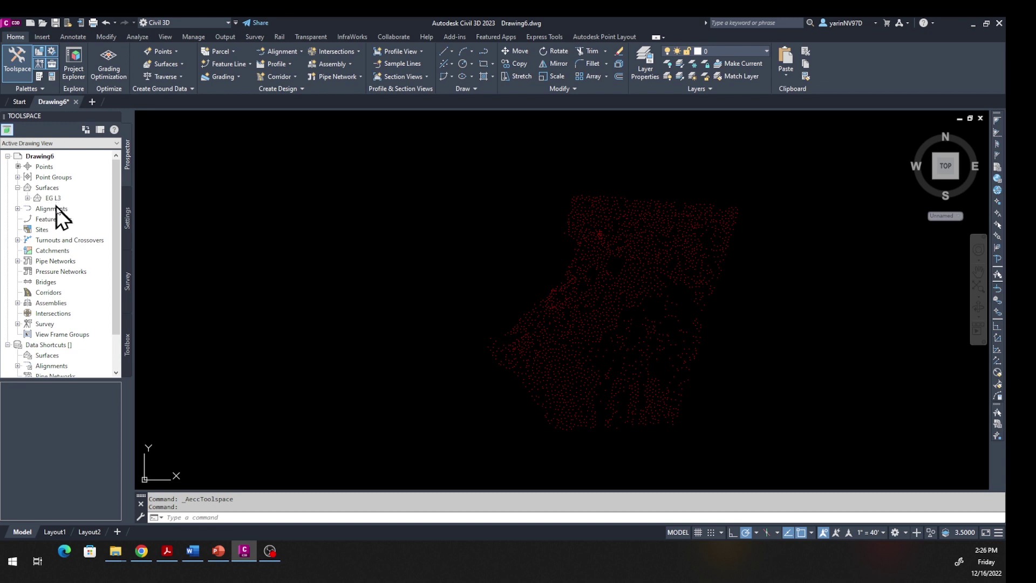
click(28, 198)
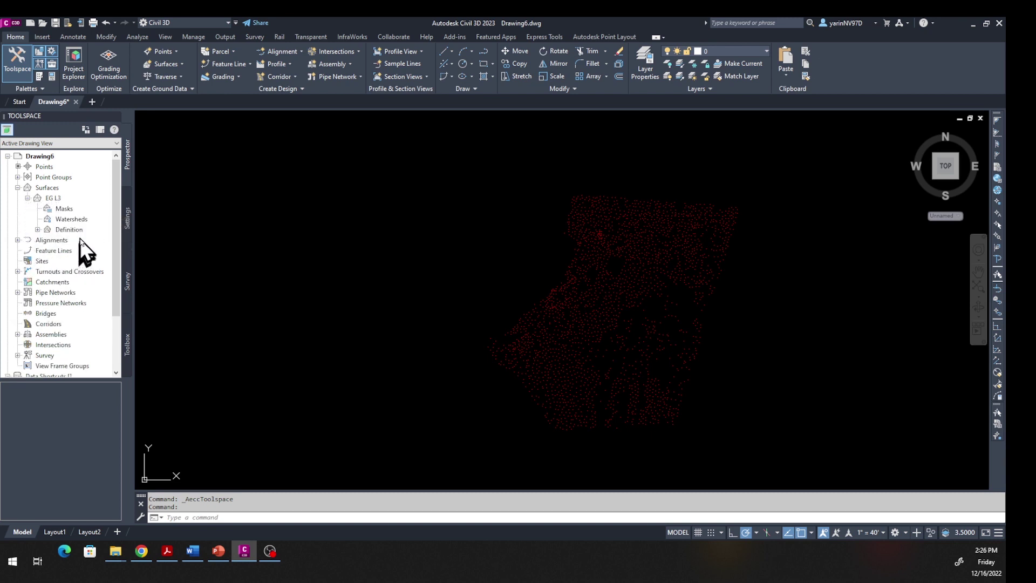
click(37, 230)
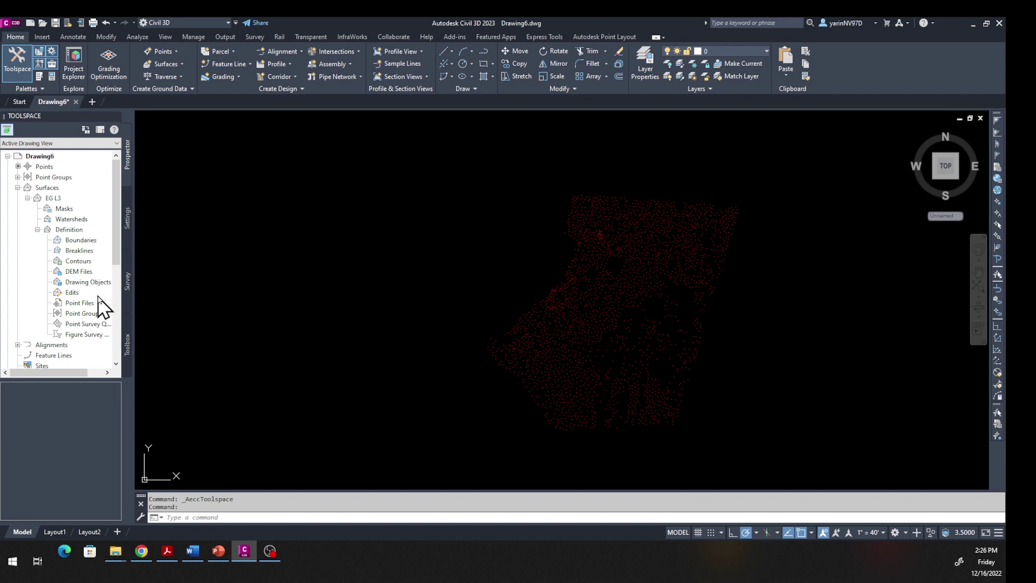
click(82, 314)
Step: Add the _All Points group to EG L3's definition and pan to view the contours
right_click(82, 316)
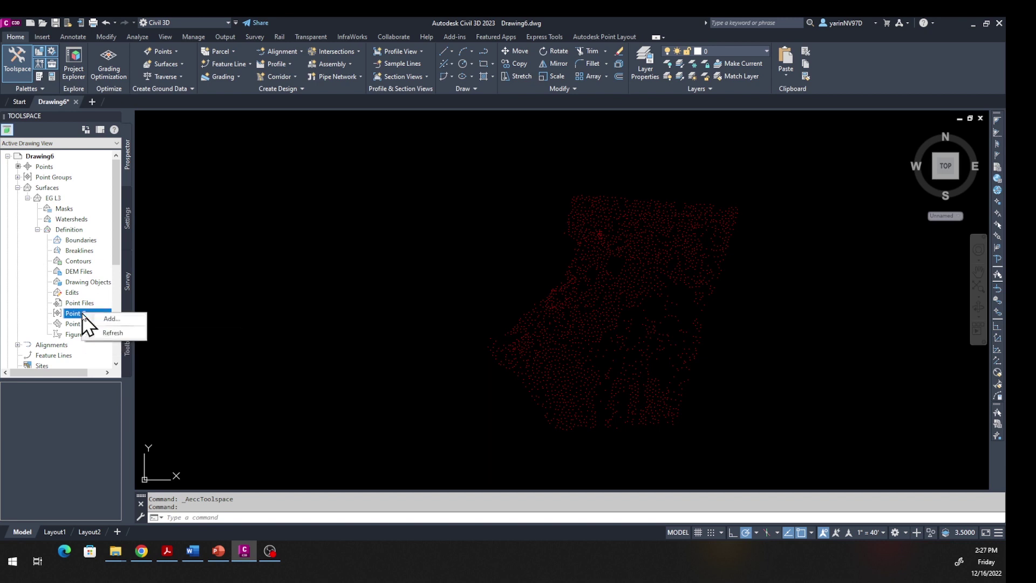
click(109, 319)
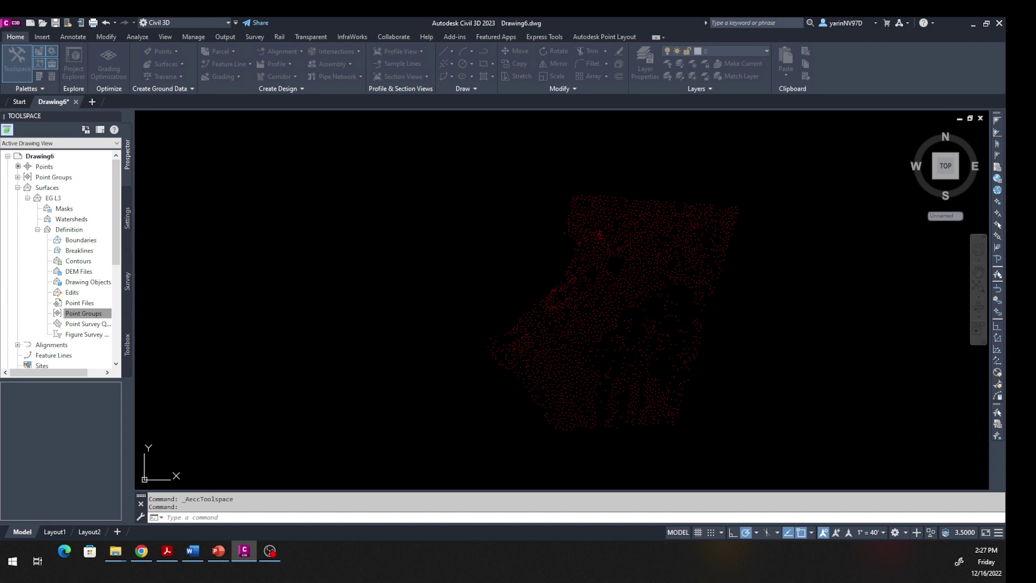
drag(180, 157, 431, 213)
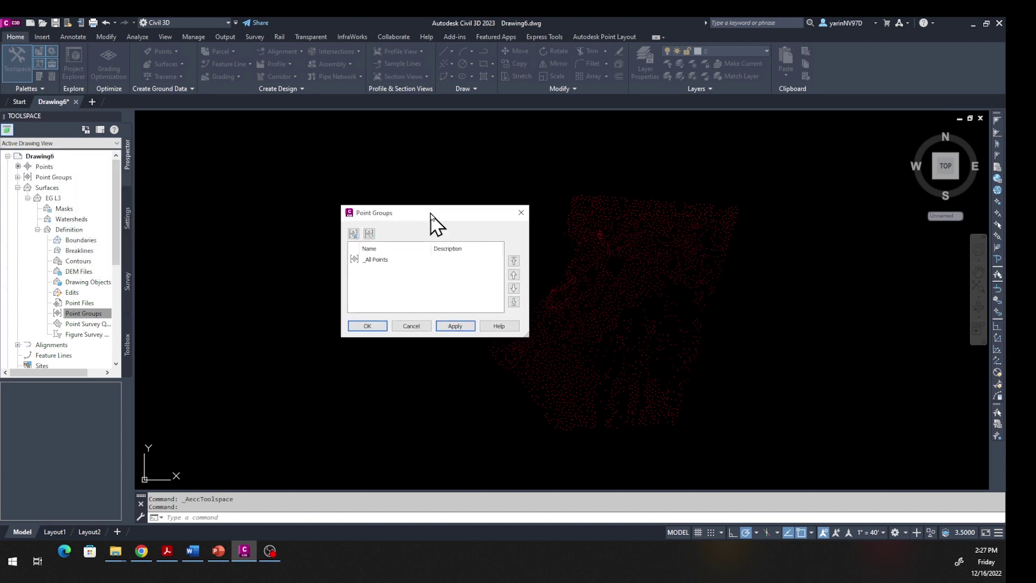
click(372, 262)
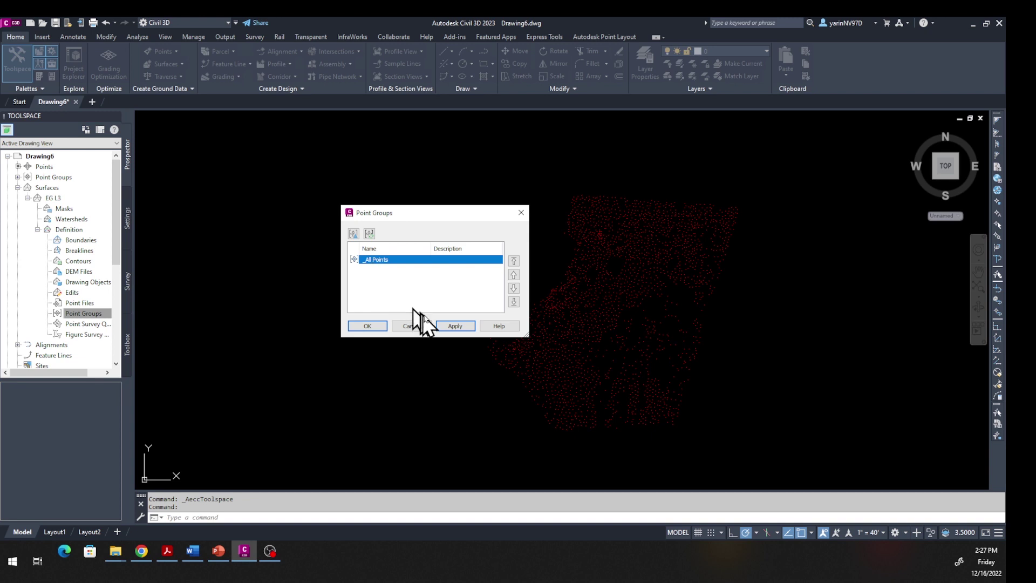
click(448, 325)
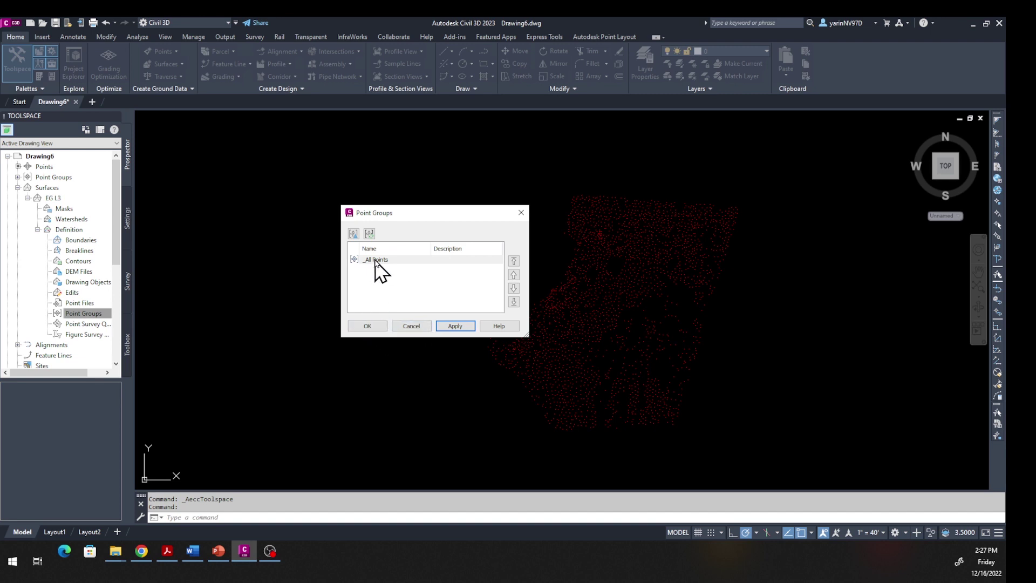
click(376, 265)
click(462, 328)
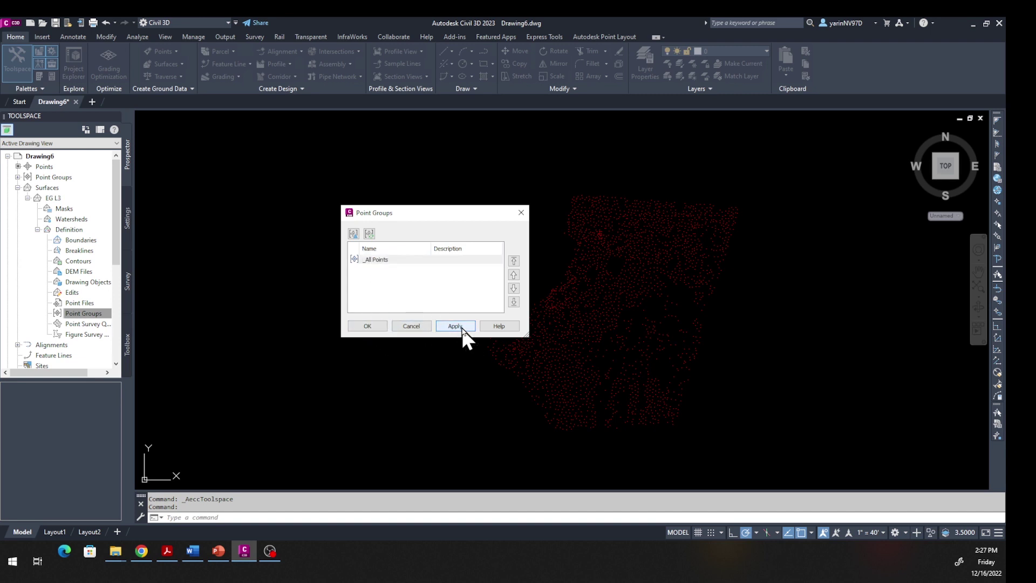
click(373, 328)
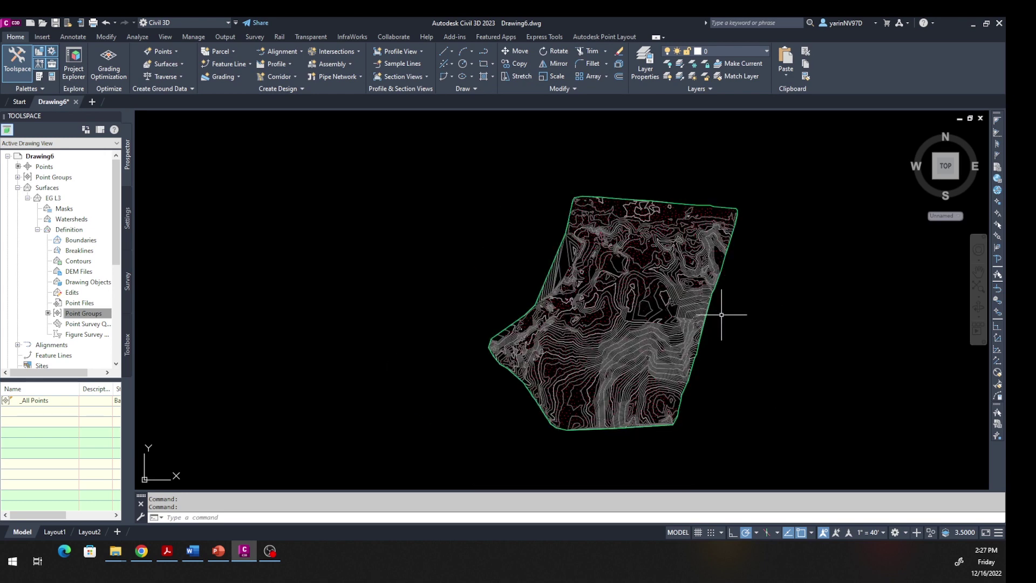
middle_drag(722, 315, 508, 325)
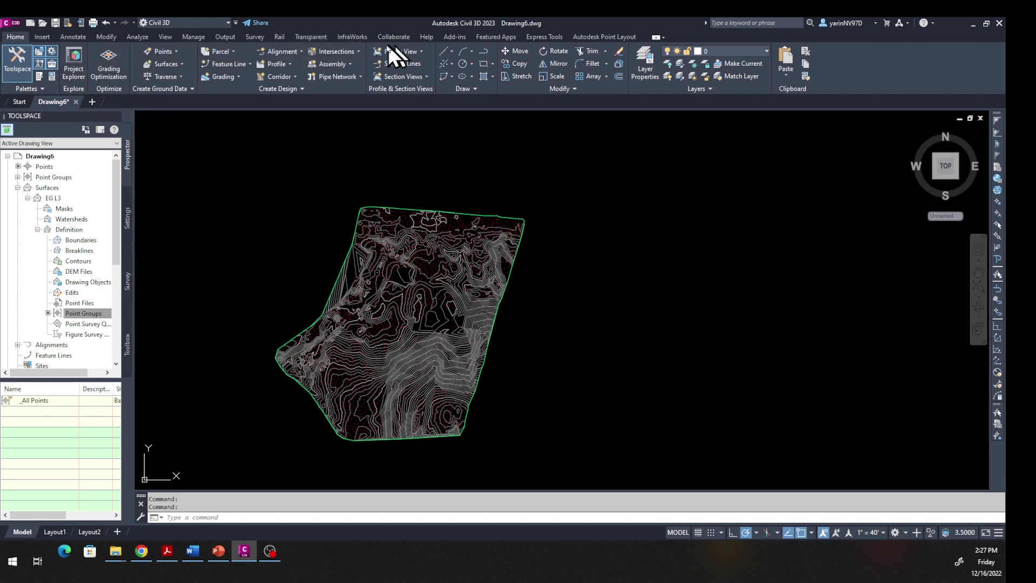
Step: Set the viewport configuration to Two: Vertical from the View tab
click(166, 36)
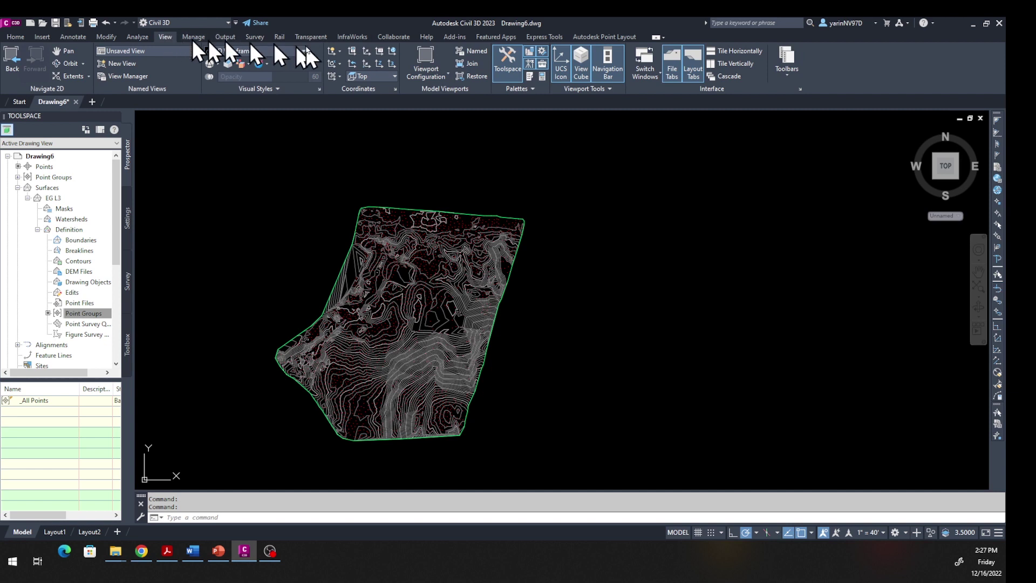
click(448, 75)
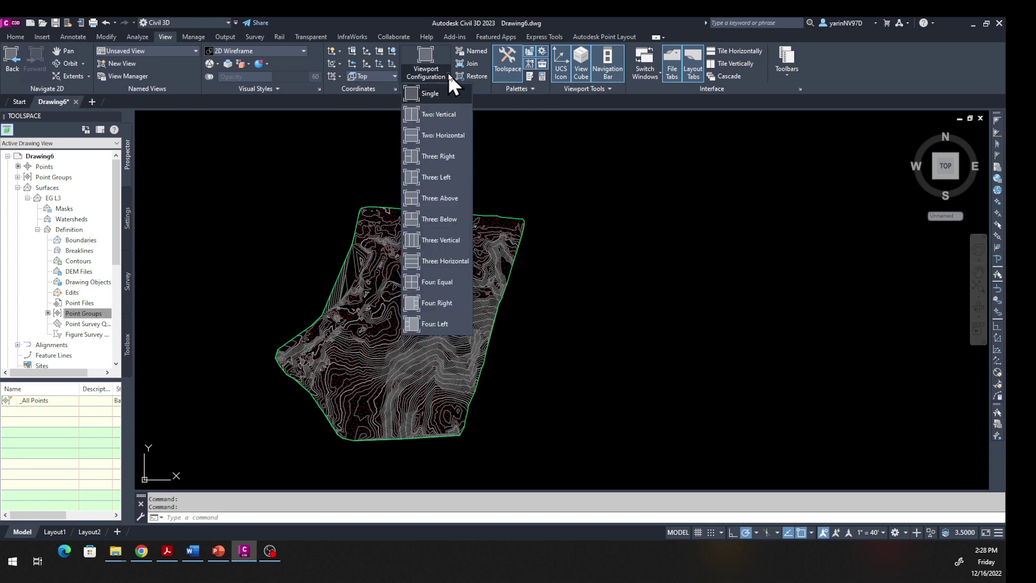
click(452, 111)
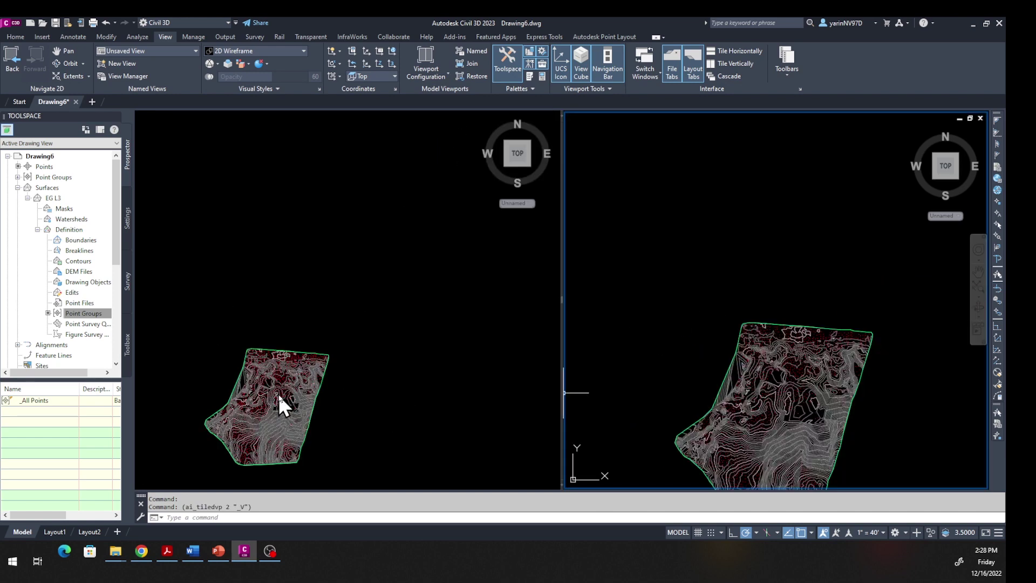
Step: Pan and zoom the left and right viewports to frame the EG L3 surface
click(380, 388)
middle_drag(269, 396, 369, 238)
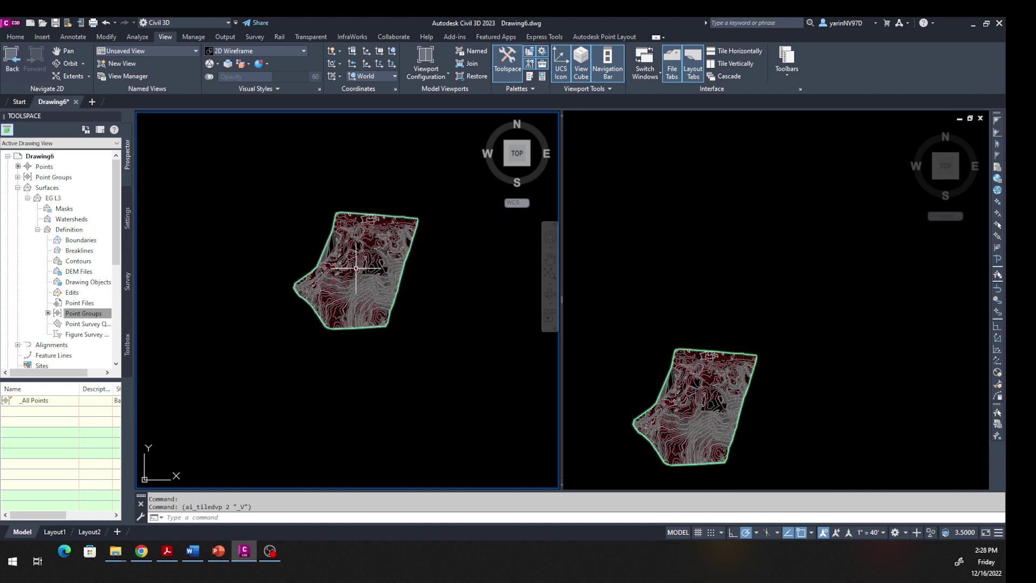
middle_drag(356, 267, 315, 283)
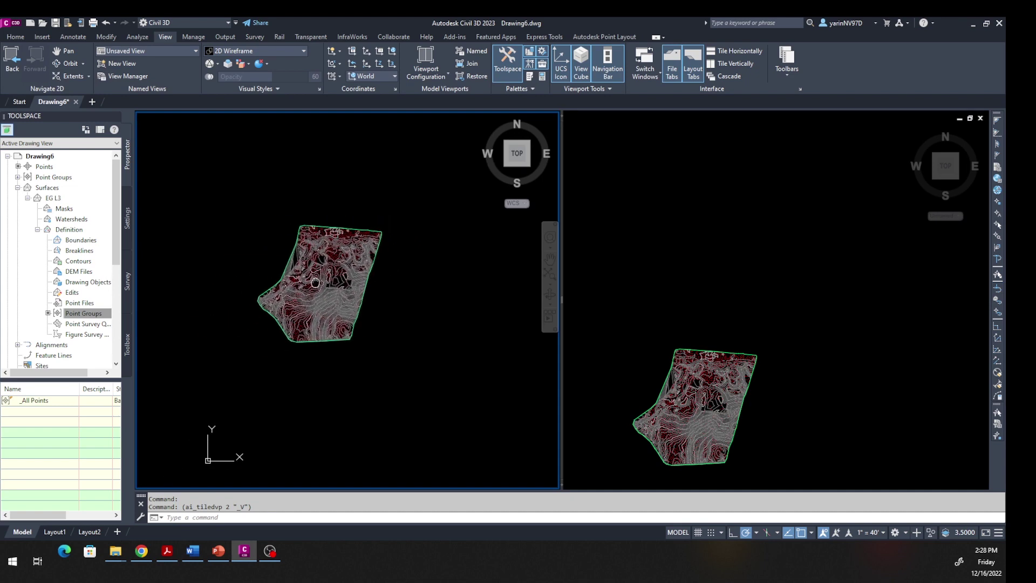
scroll(312, 297, up, 4)
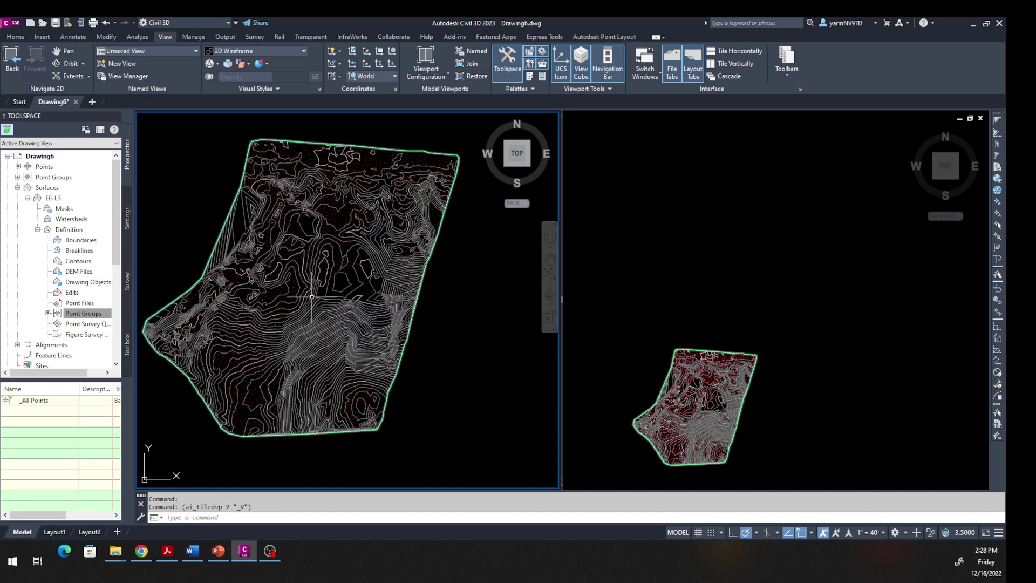
click(719, 364)
middle_drag(711, 388, 744, 314)
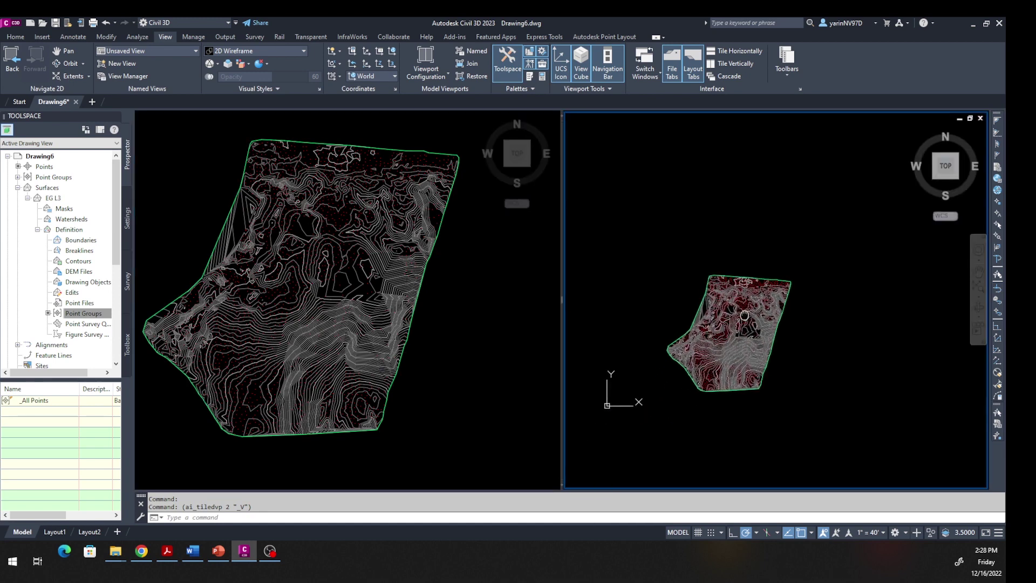
scroll(757, 301, up, 4)
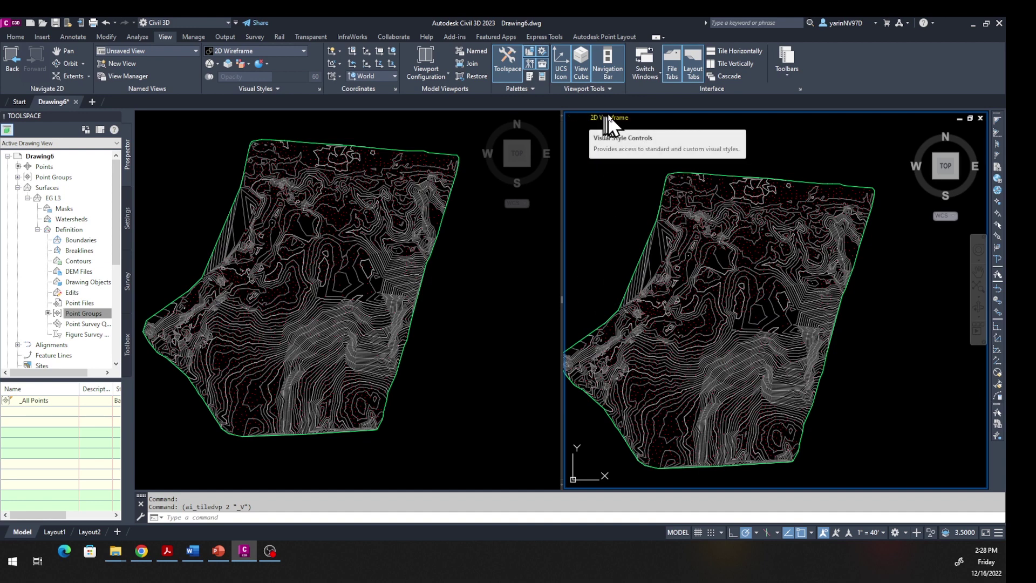
click(583, 117)
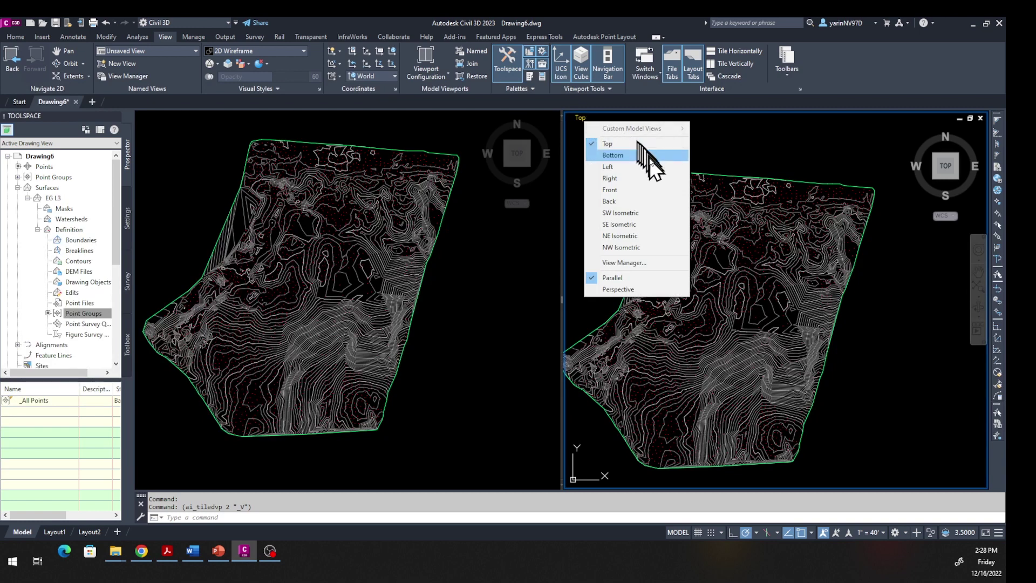
click(639, 215)
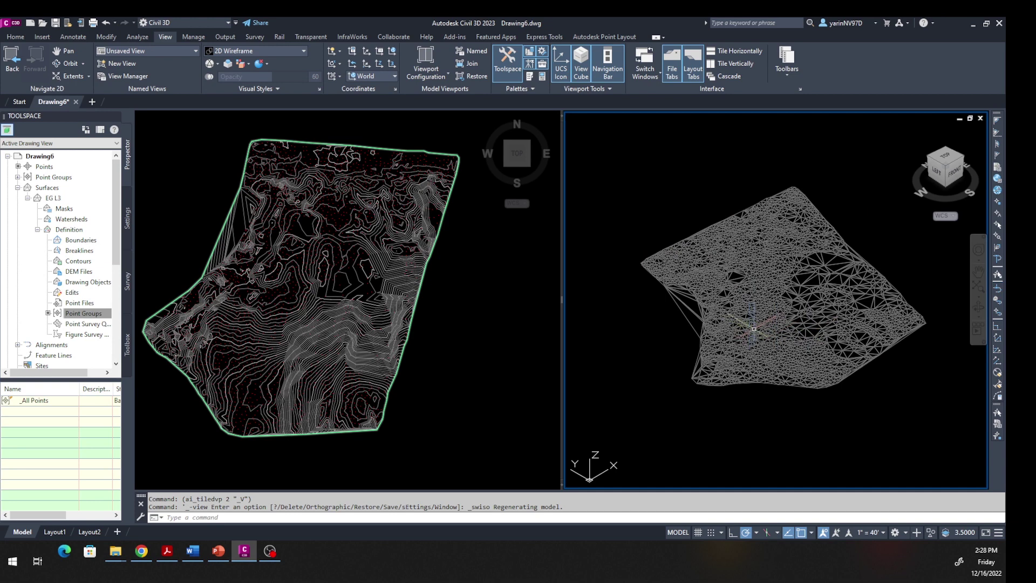
scroll(755, 326, up, 5)
scroll(756, 327, up, 3)
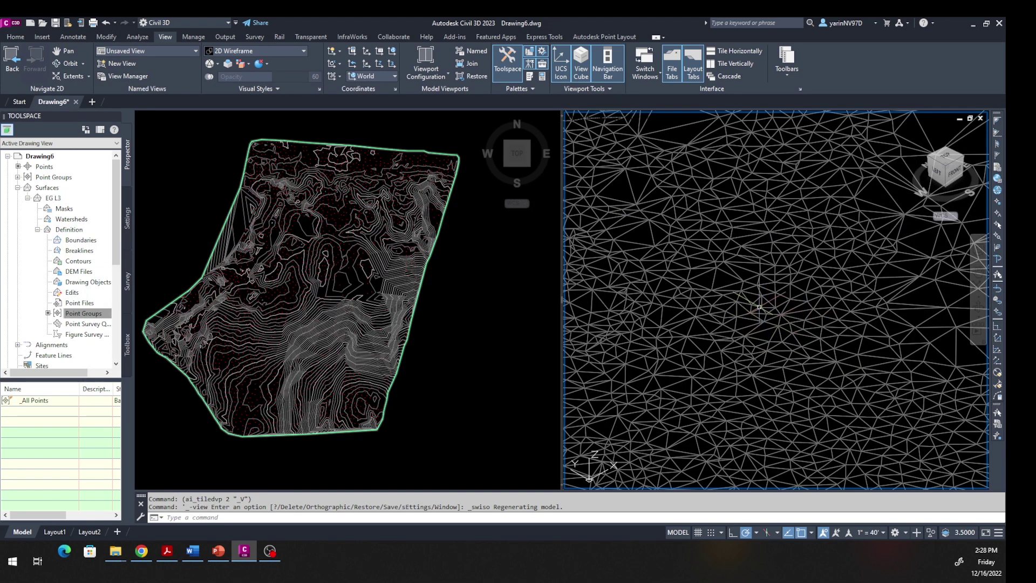
scroll(739, 251, down, 2)
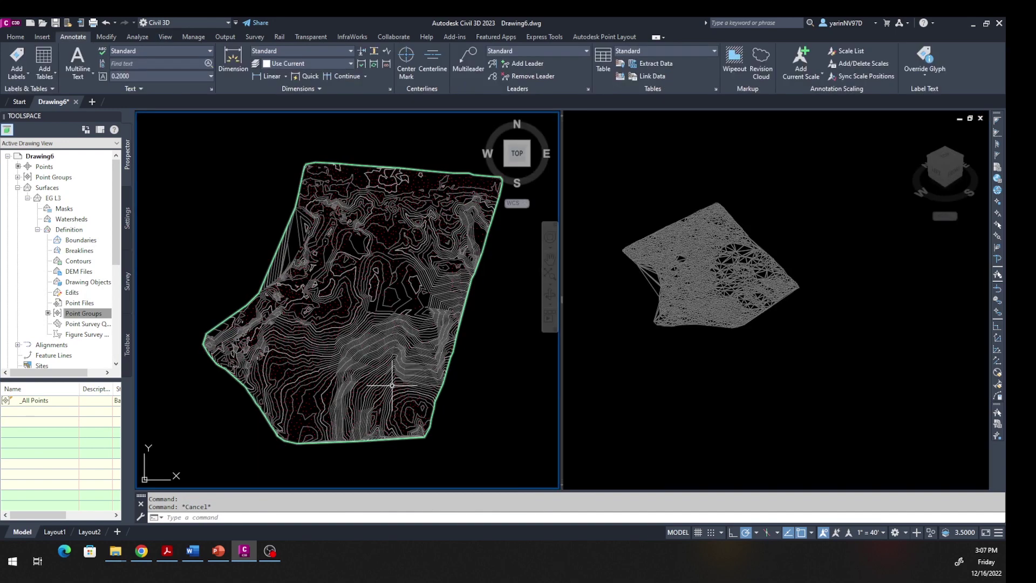
scroll(381, 356, up, 5)
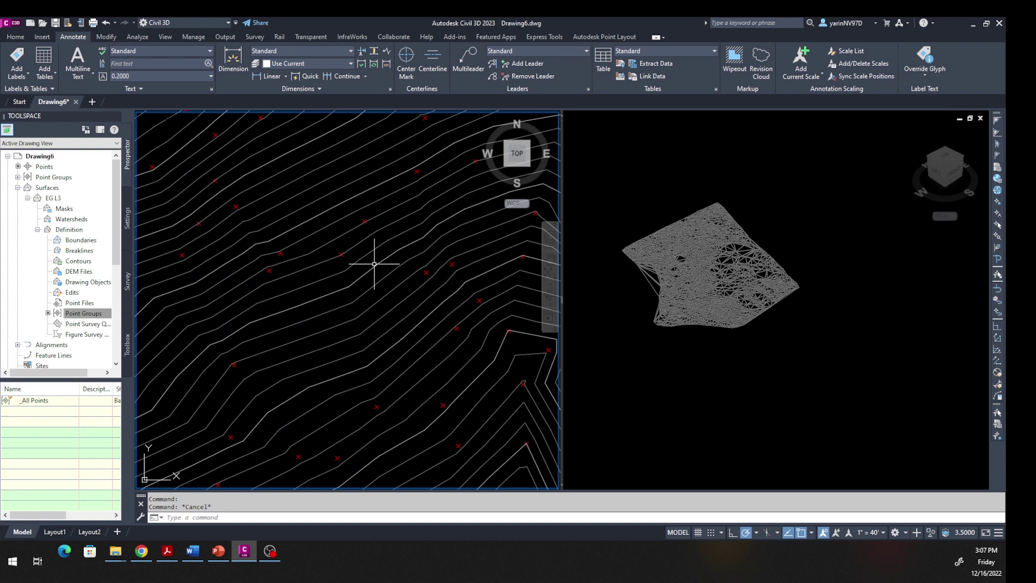
mouse_move(371, 267)
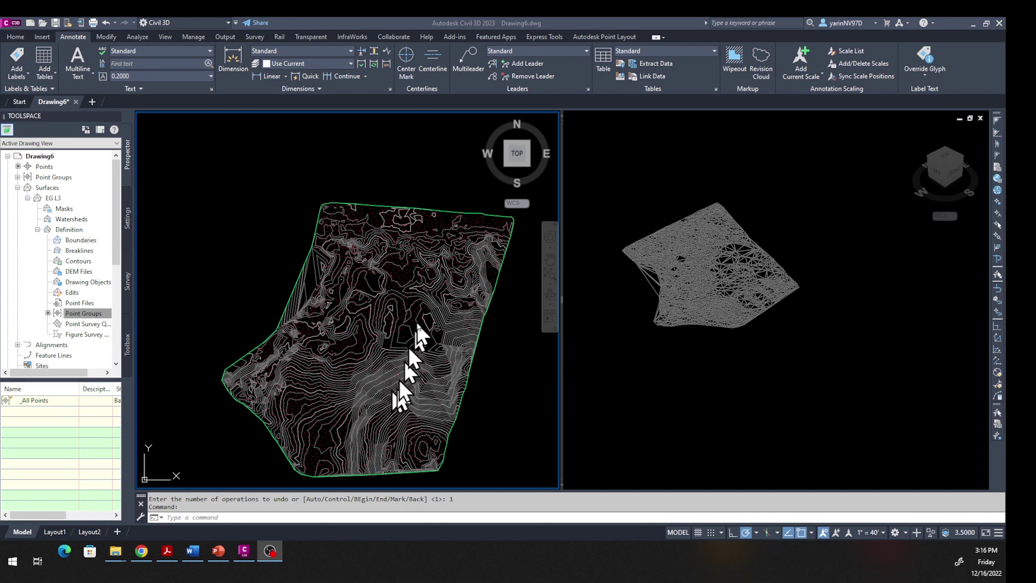
scroll(388, 358, up, 2)
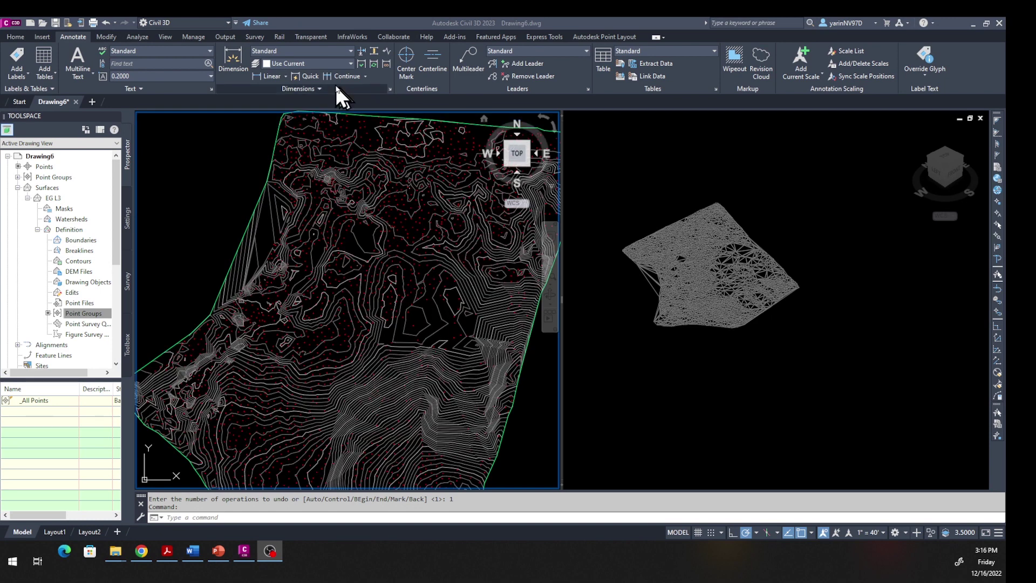
Step: Change the viewport configuration from two side-by-side views to Single, showing EG L3 in plan
click(167, 34)
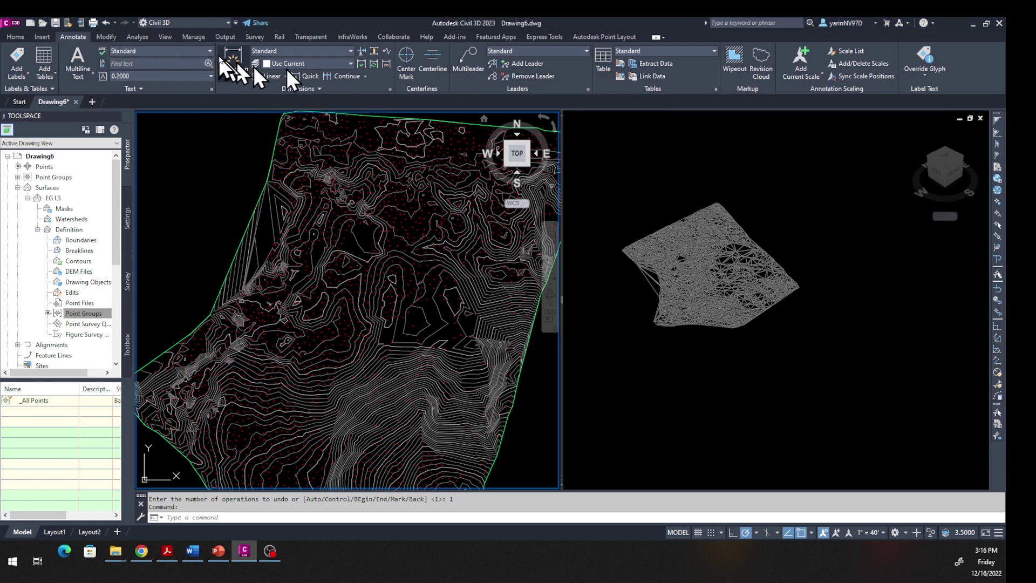
click(165, 37)
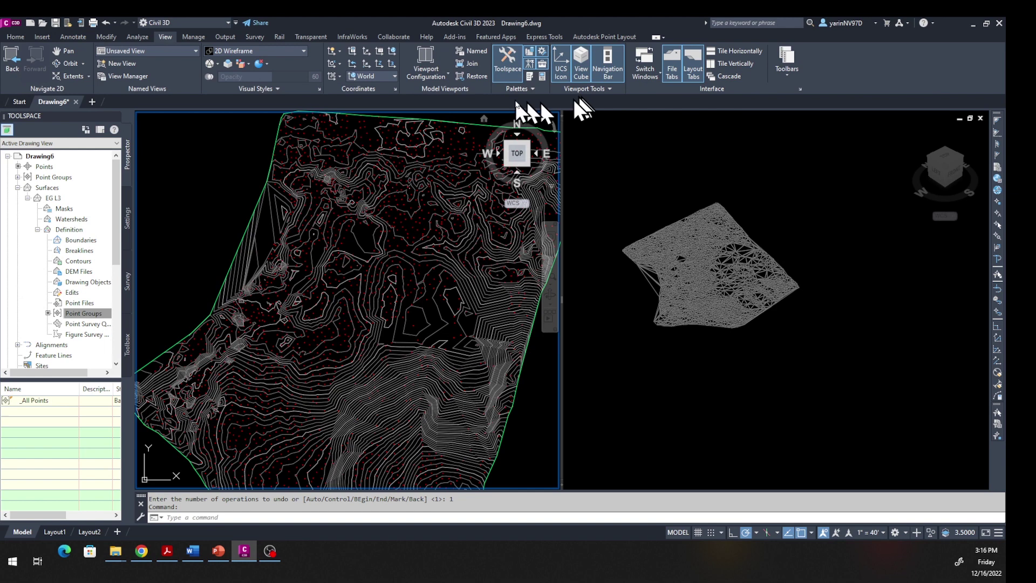
click(447, 73)
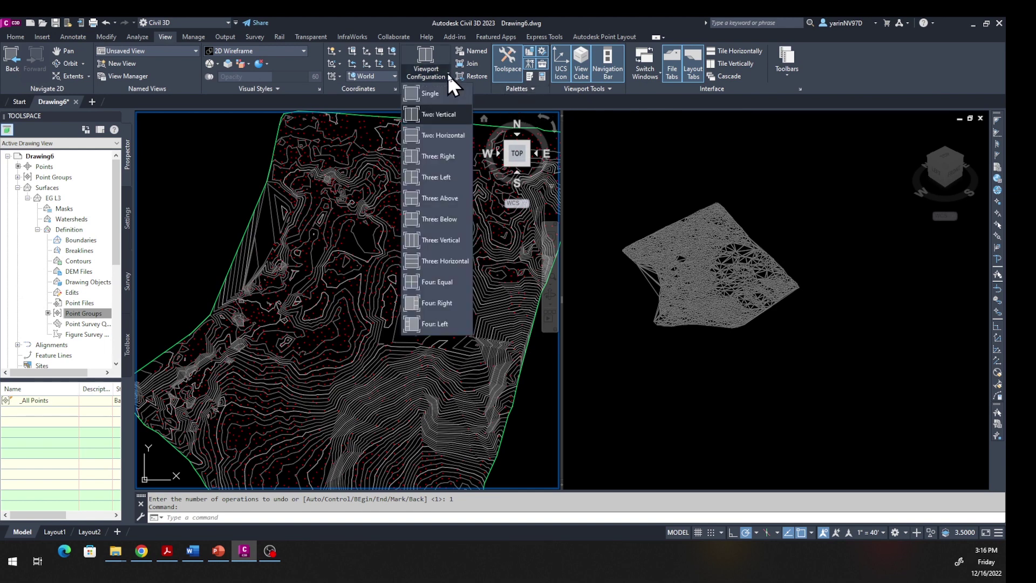
click(445, 95)
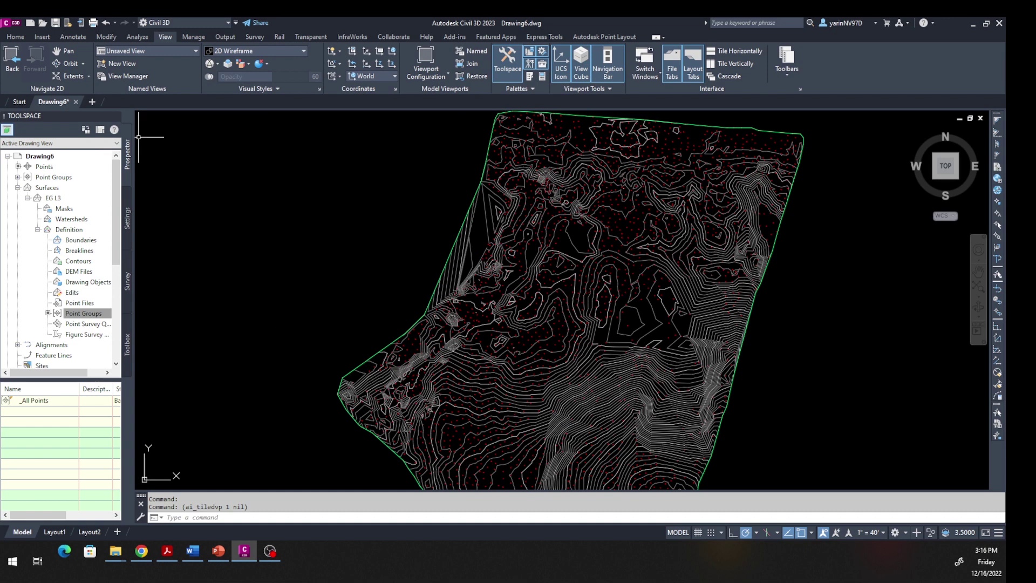
click(71, 36)
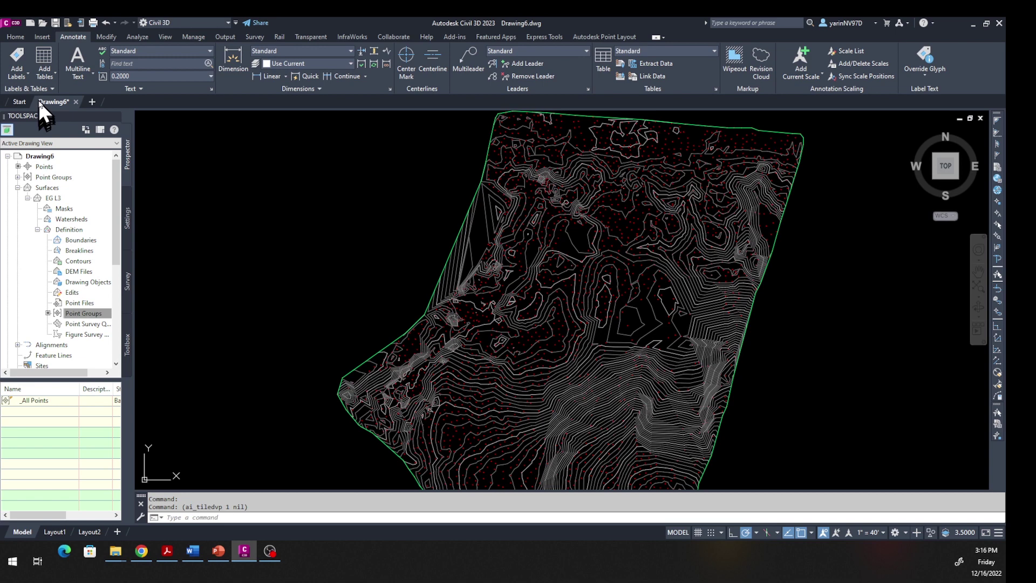
Step: Start Contour - Multiple at Interval labels on EG L3 along a line from upper middle to lower left
click(18, 67)
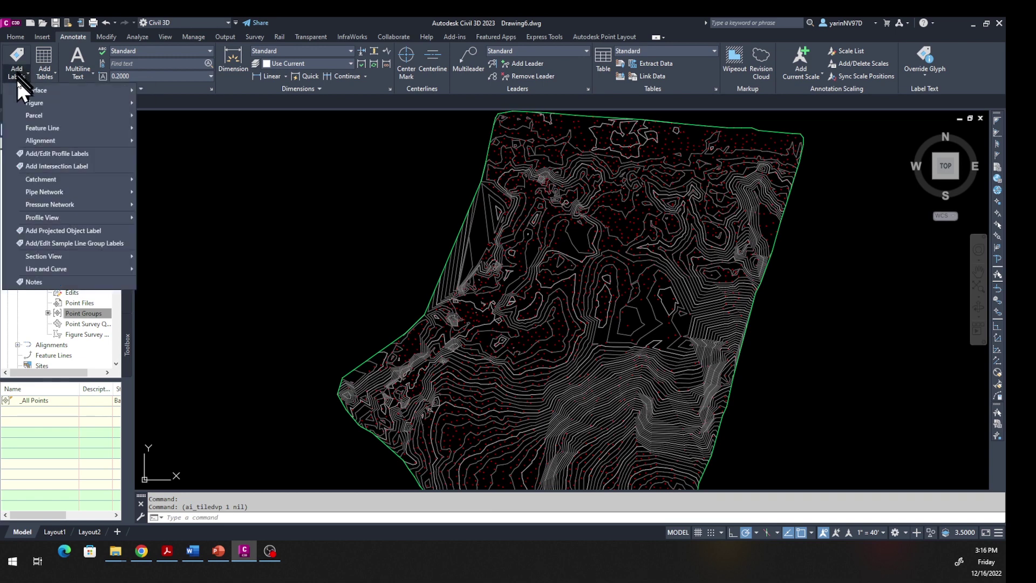
mouse_move(41, 92)
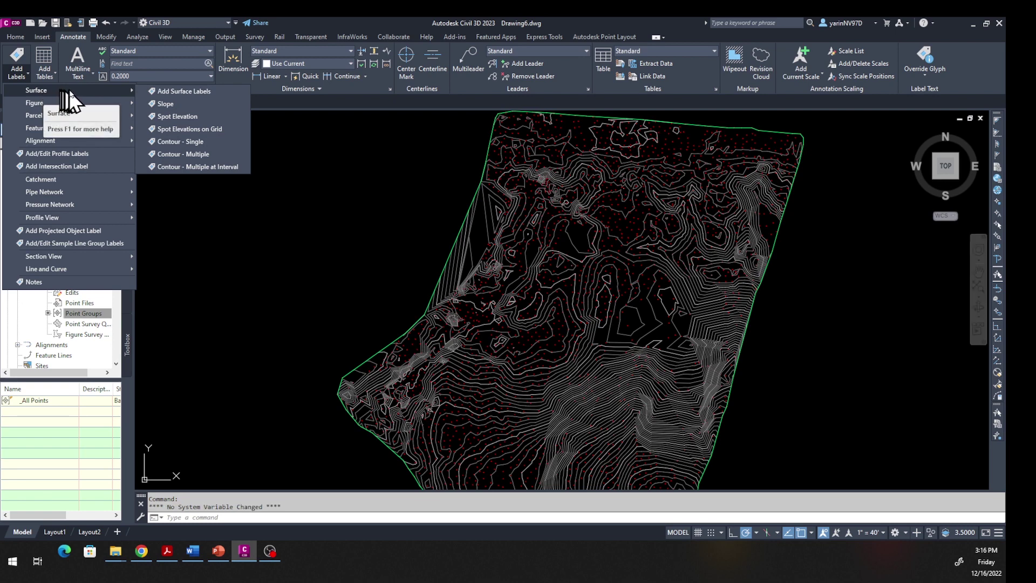
click(216, 165)
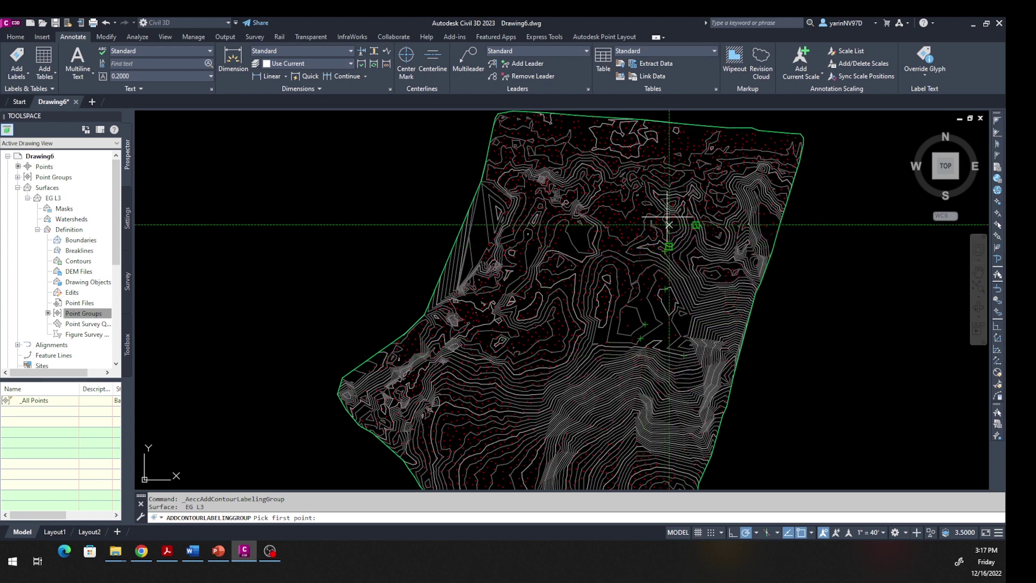
click(657, 171)
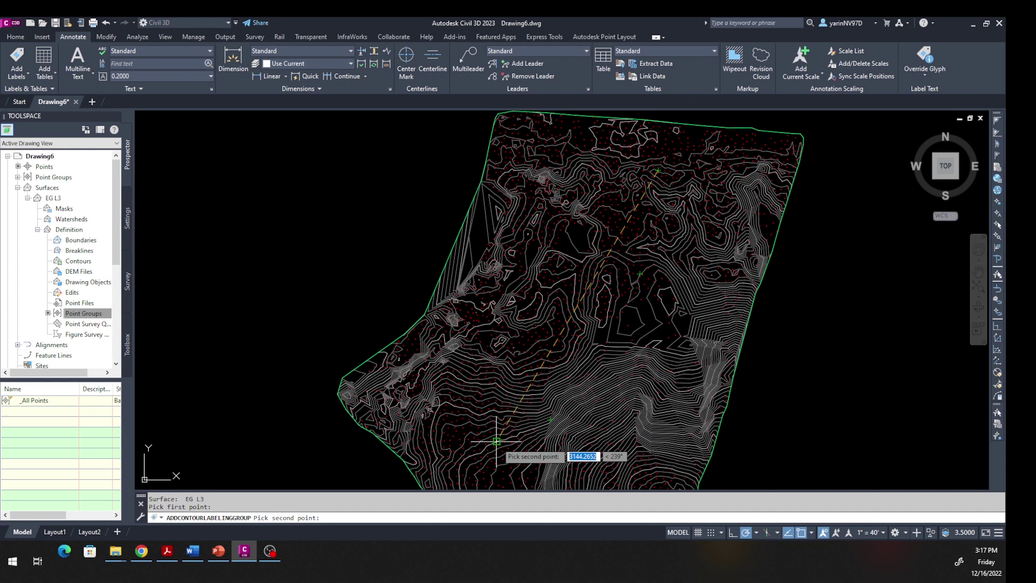
click(496, 441)
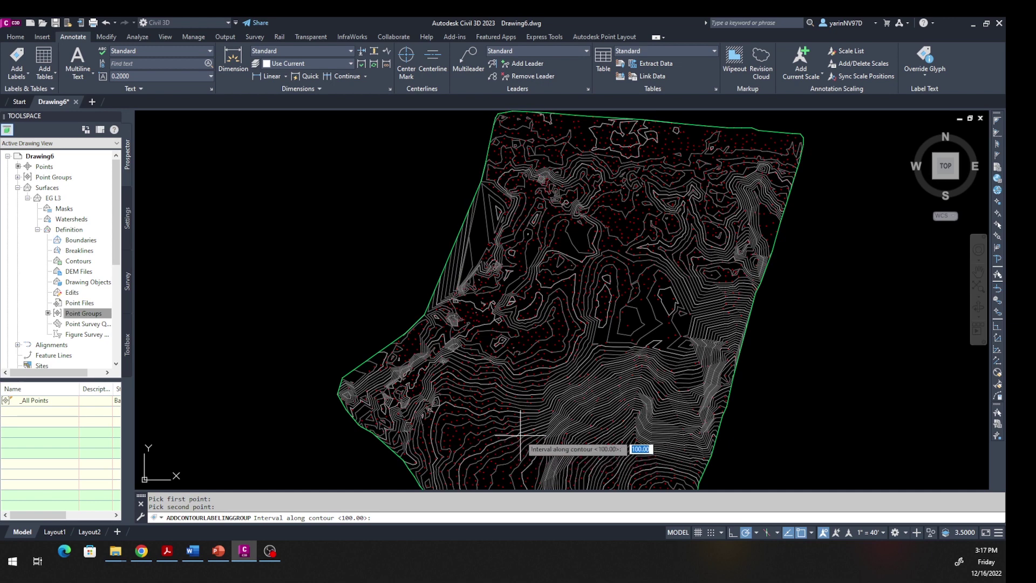
Step: Accept the 100.00 interval so contour labels are placed along the line
key(Return)
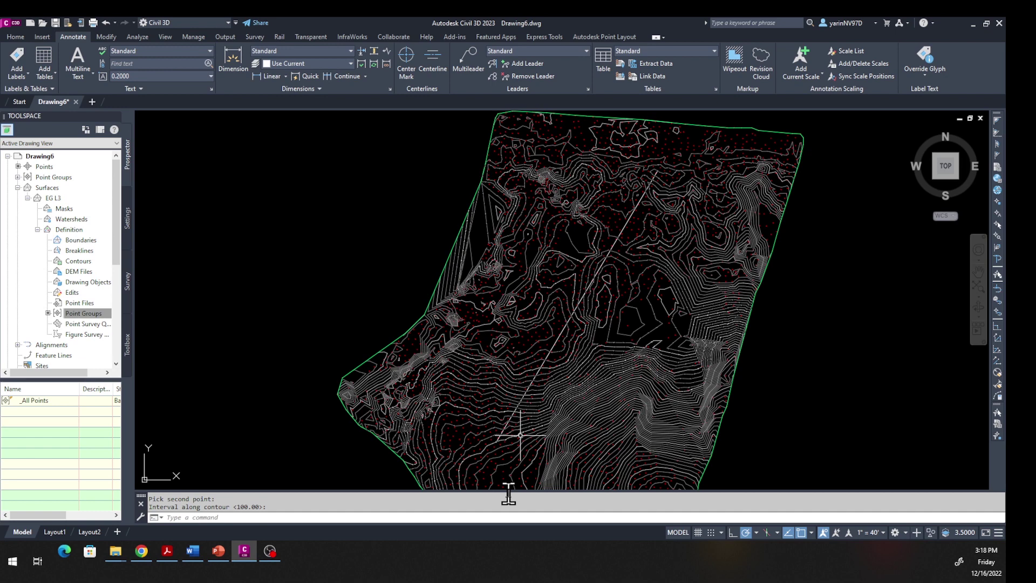
scroll(587, 384, up, 4)
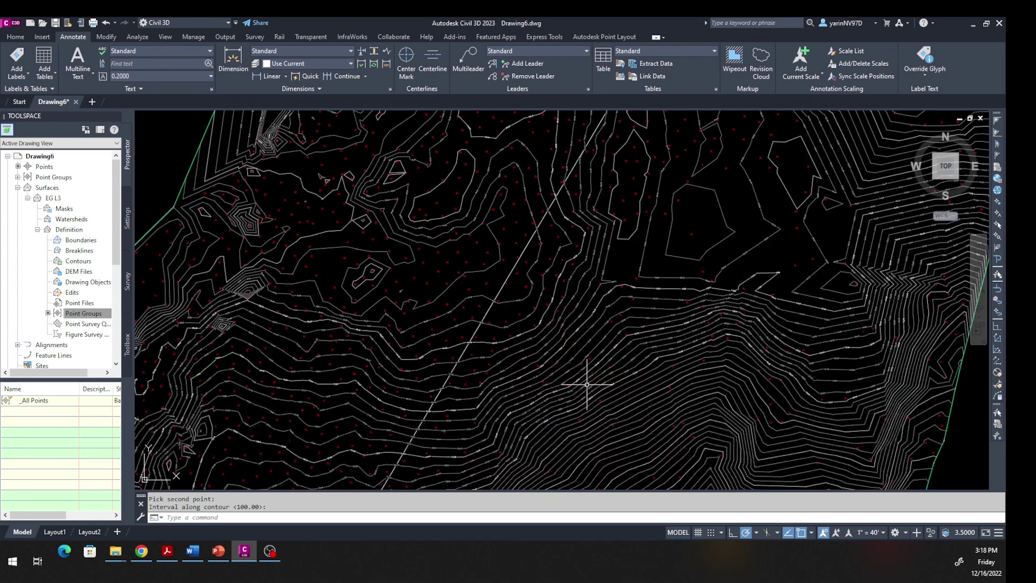
scroll(587, 384, up, 5)
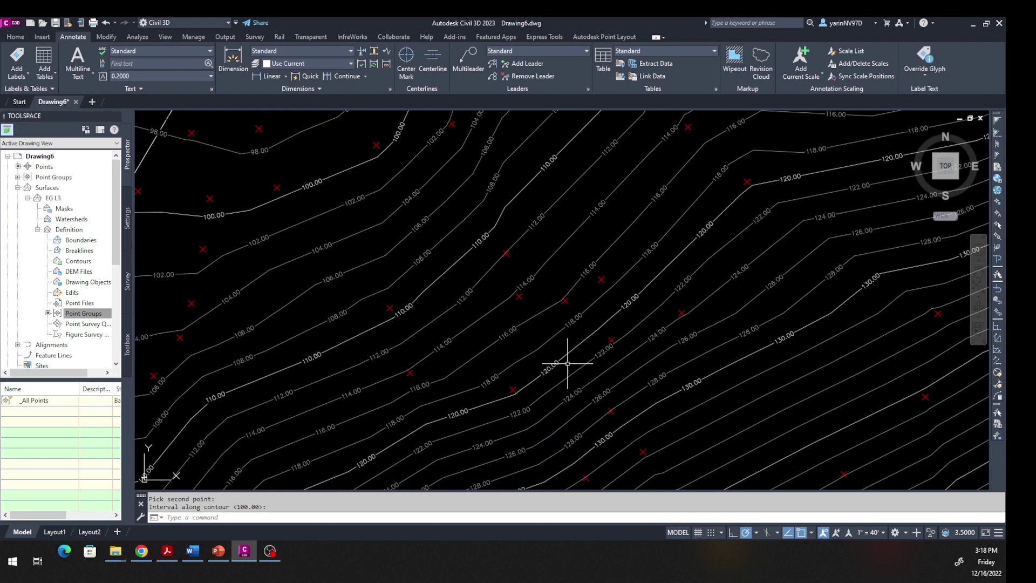
Step: Add extra elevation labels on the 114.00 and 116.00 contours
click(442, 344)
click(518, 290)
click(446, 347)
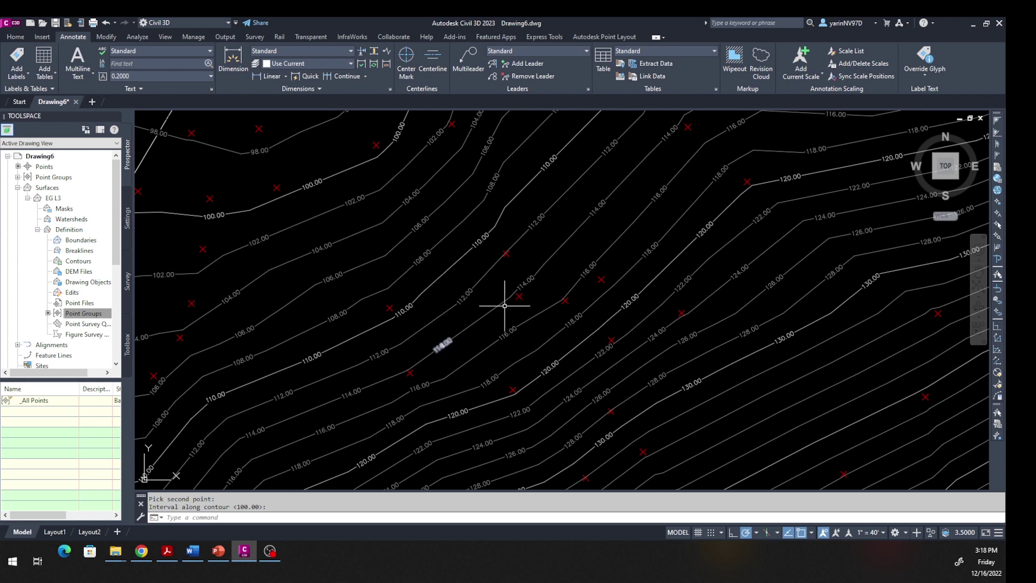
click(514, 330)
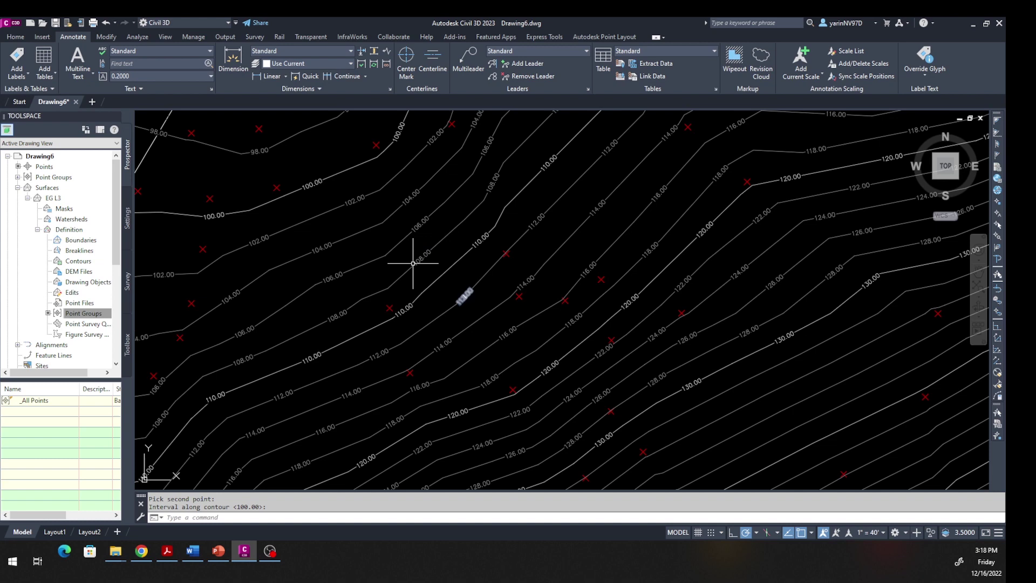
scroll(509, 333, down, 3)
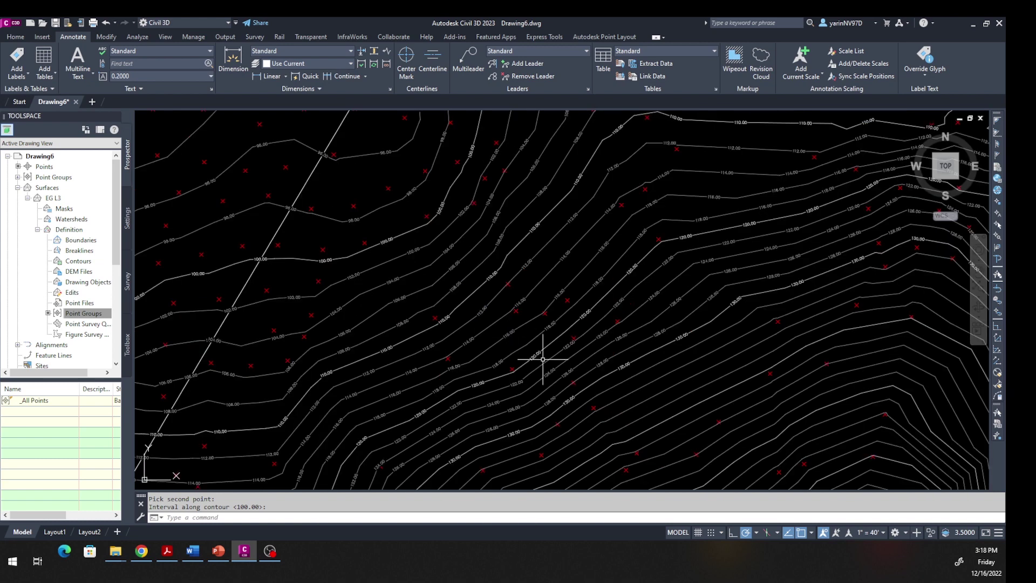
scroll(581, 380, down, 3)
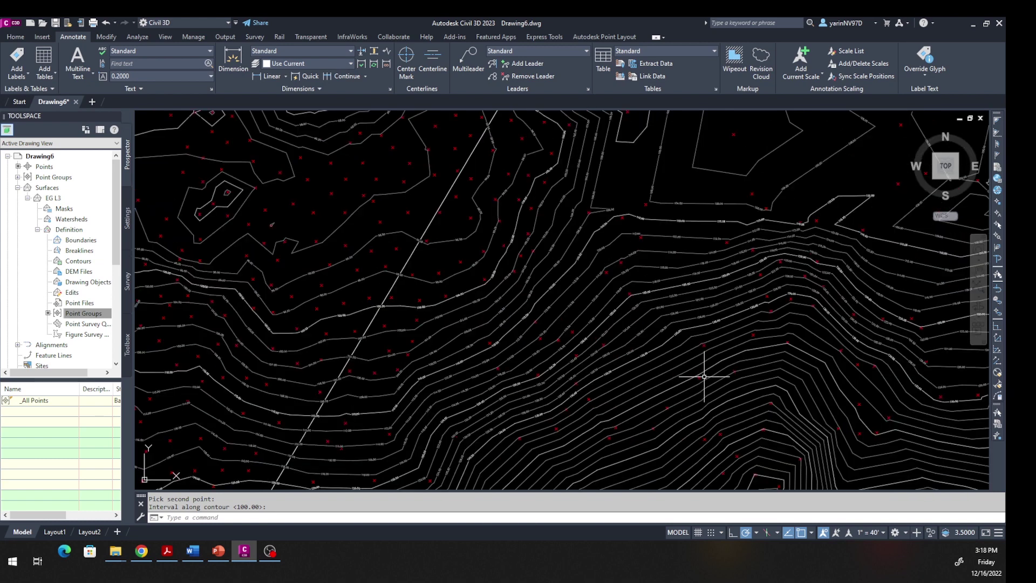
scroll(631, 366, up, 3)
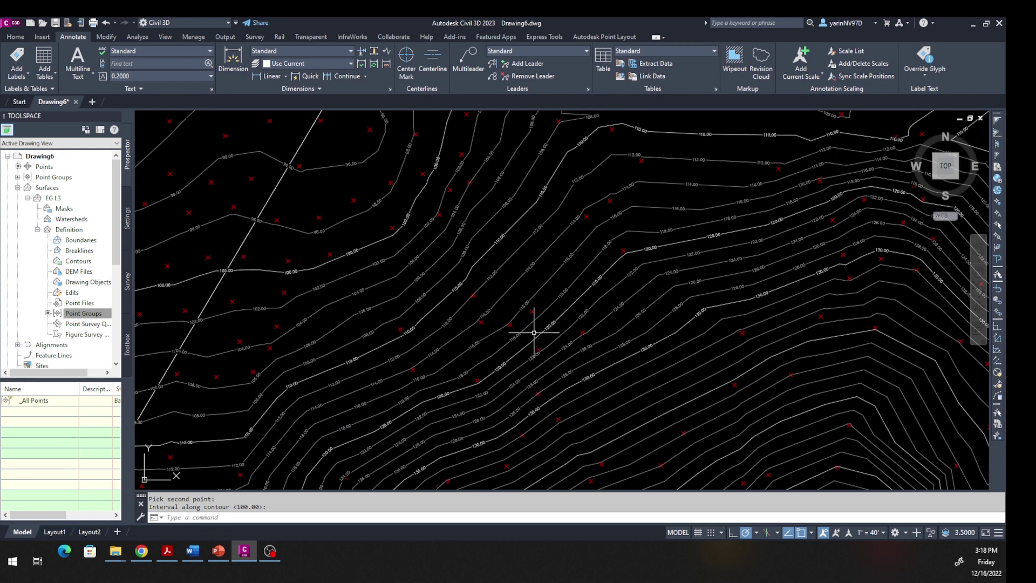